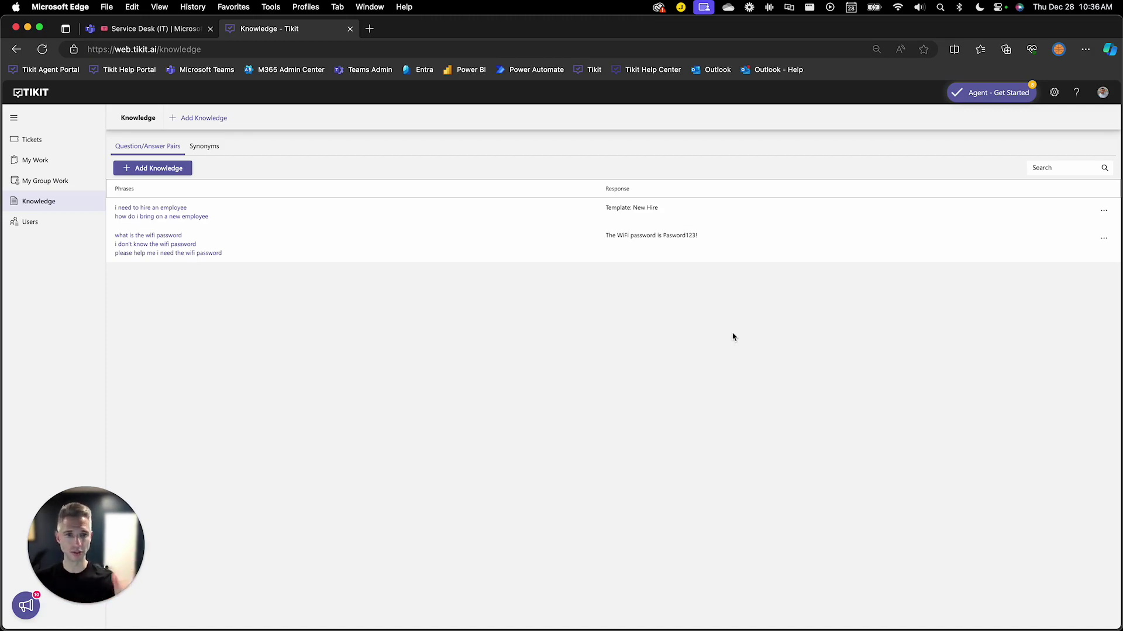
Arrange the Tikit and Teams windows side by side, with the Service Desk channel on the right
key("ctrl+alt+Right")
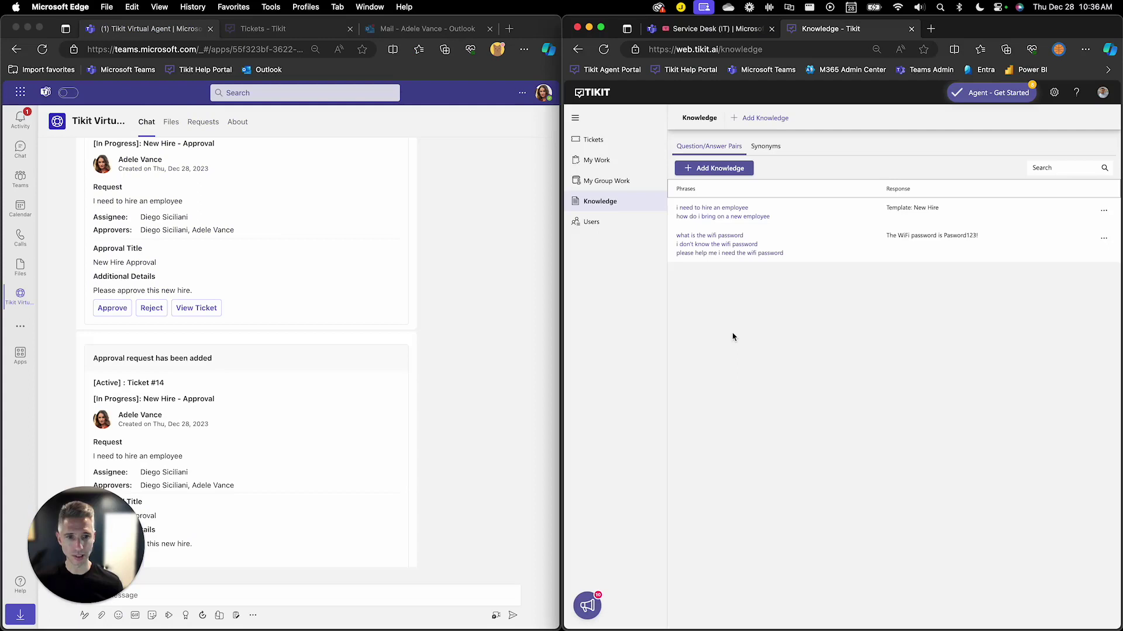
left_click(724, 33)
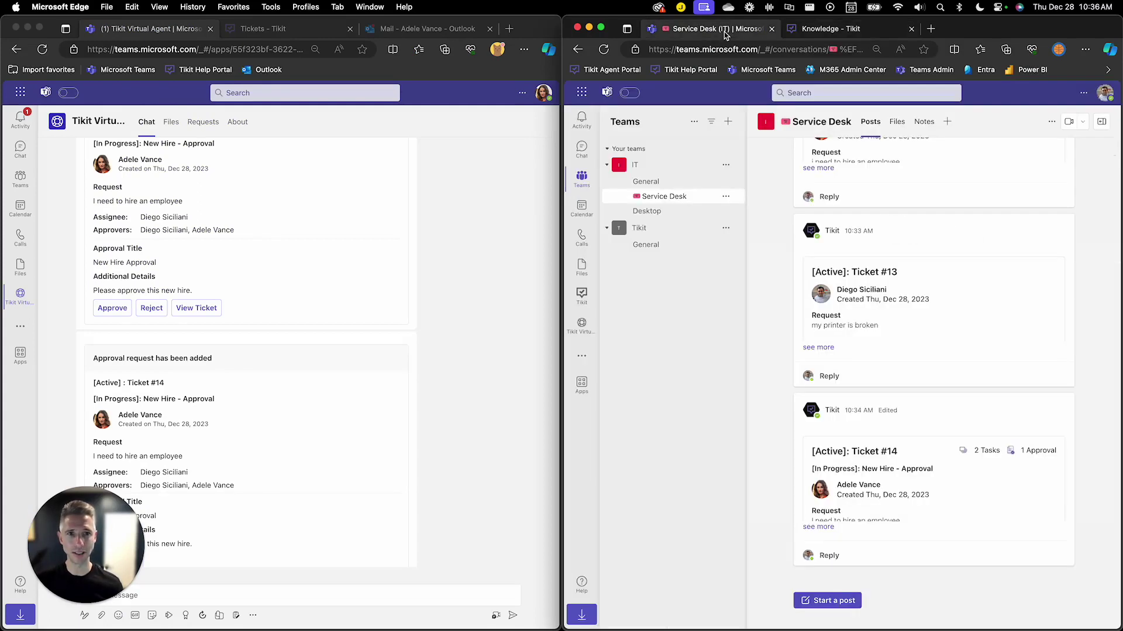
left_click(115, 537)
left_click_drag(115, 537, 593, 485)
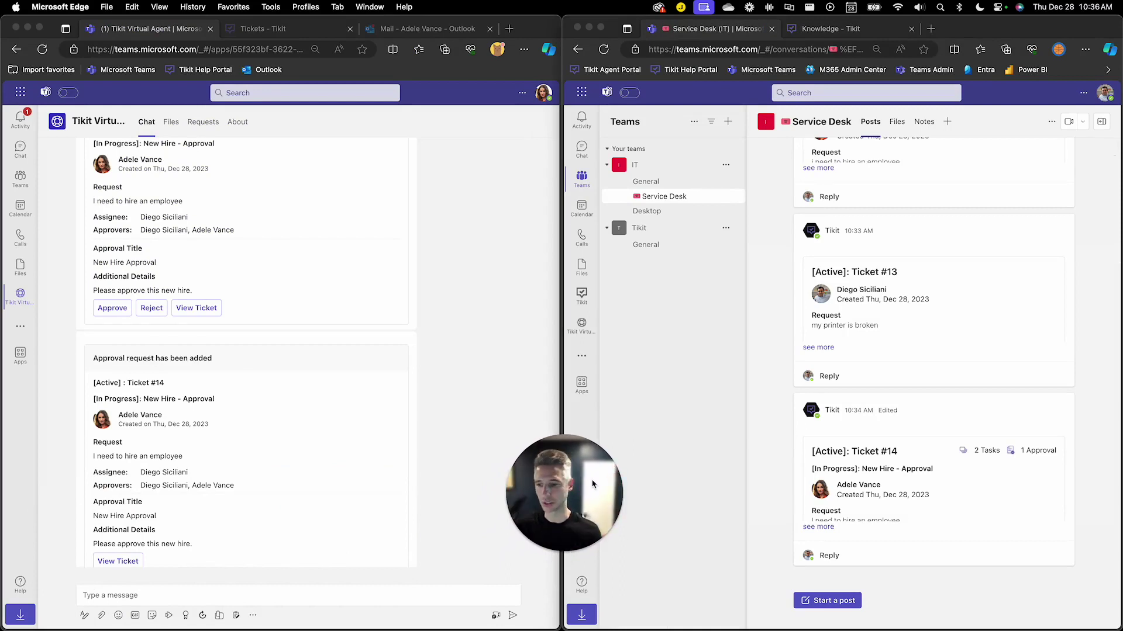
Send 'i need to hire an employee' to the Tikit Virtual Agent
left_click(421, 519)
left_click(417, 595)
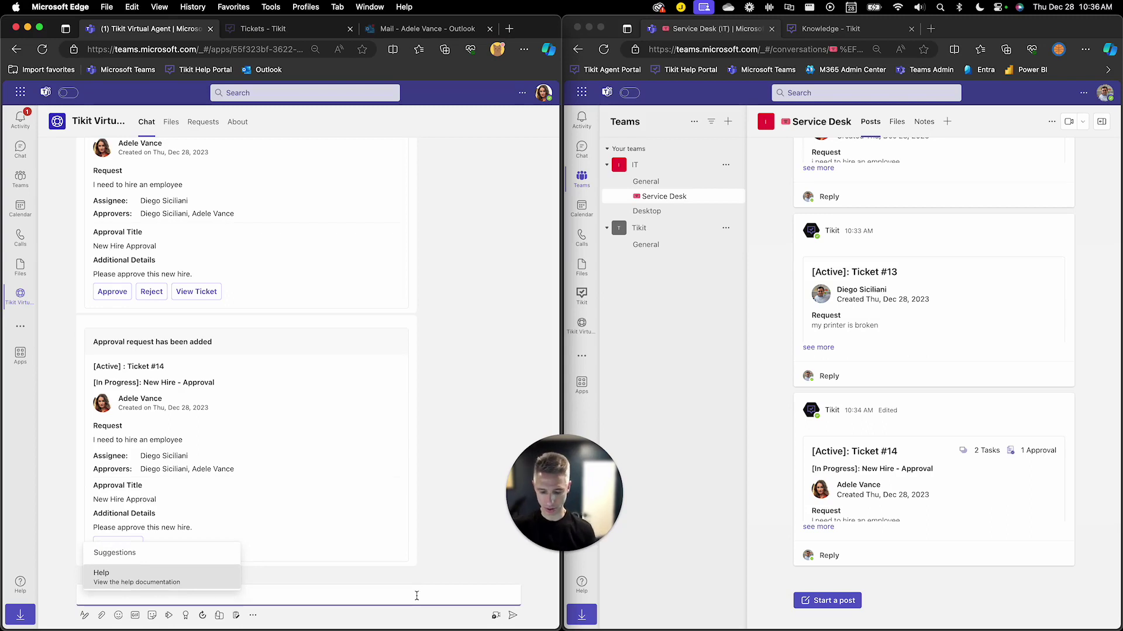
type("i need to h")
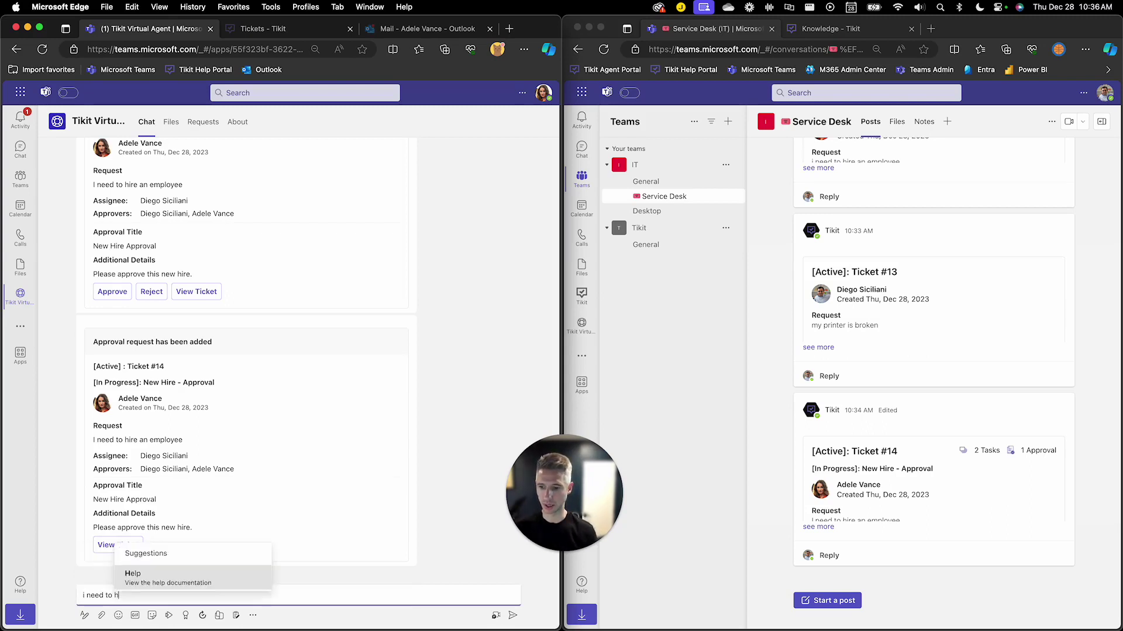
type("ire an employee")
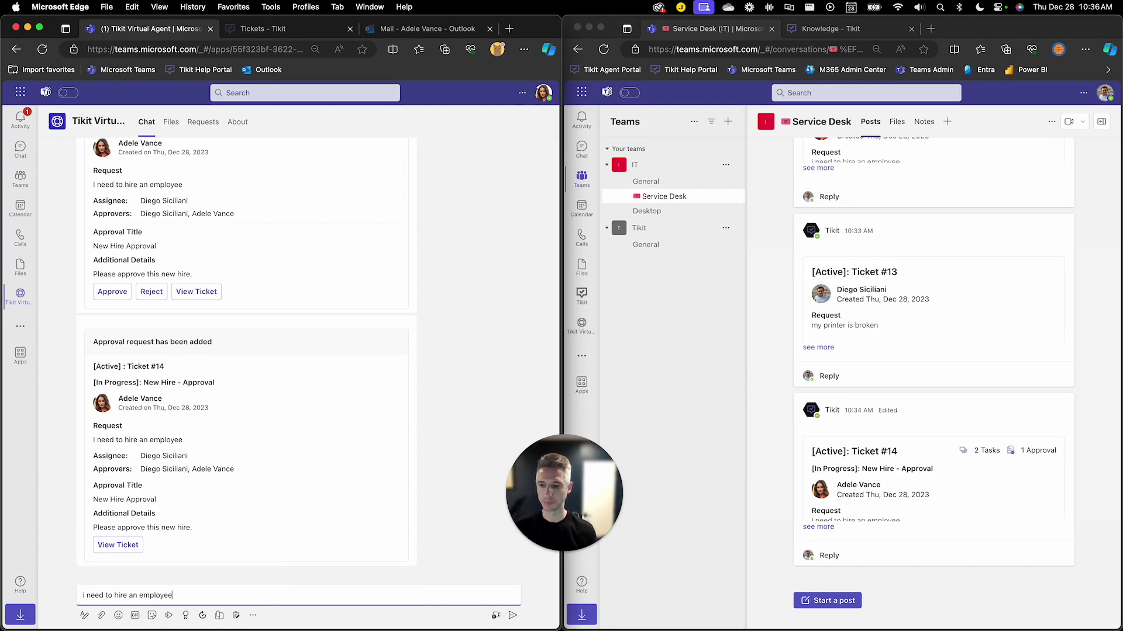
key("Return")
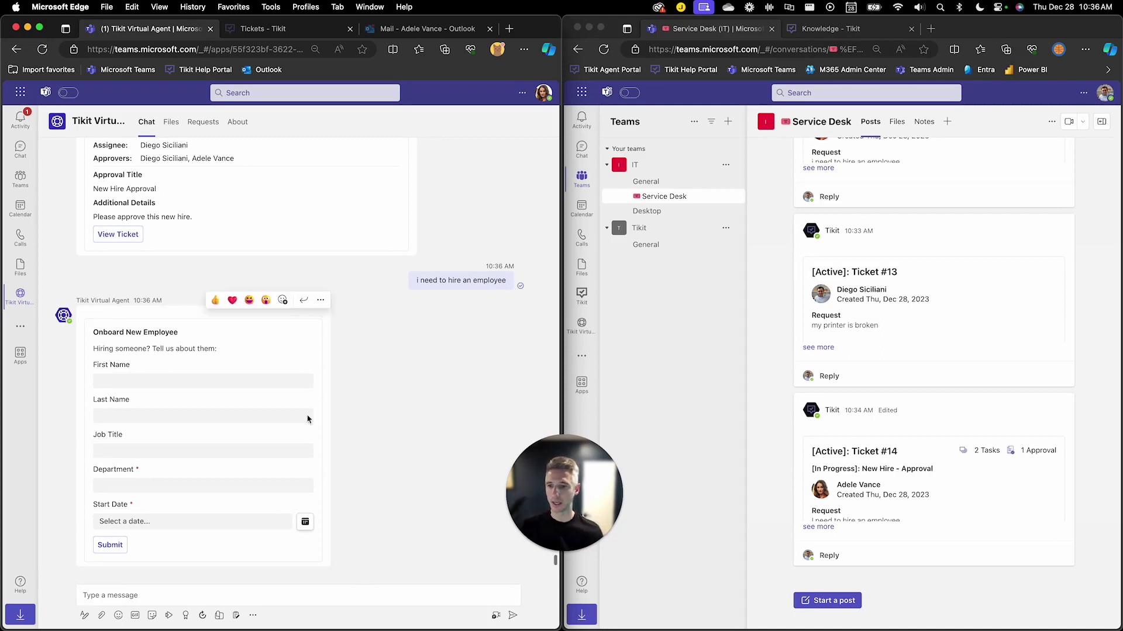
Autofill the new hire's name, job title and department DEV, with start date December 29, 2023
left_click(269, 386)
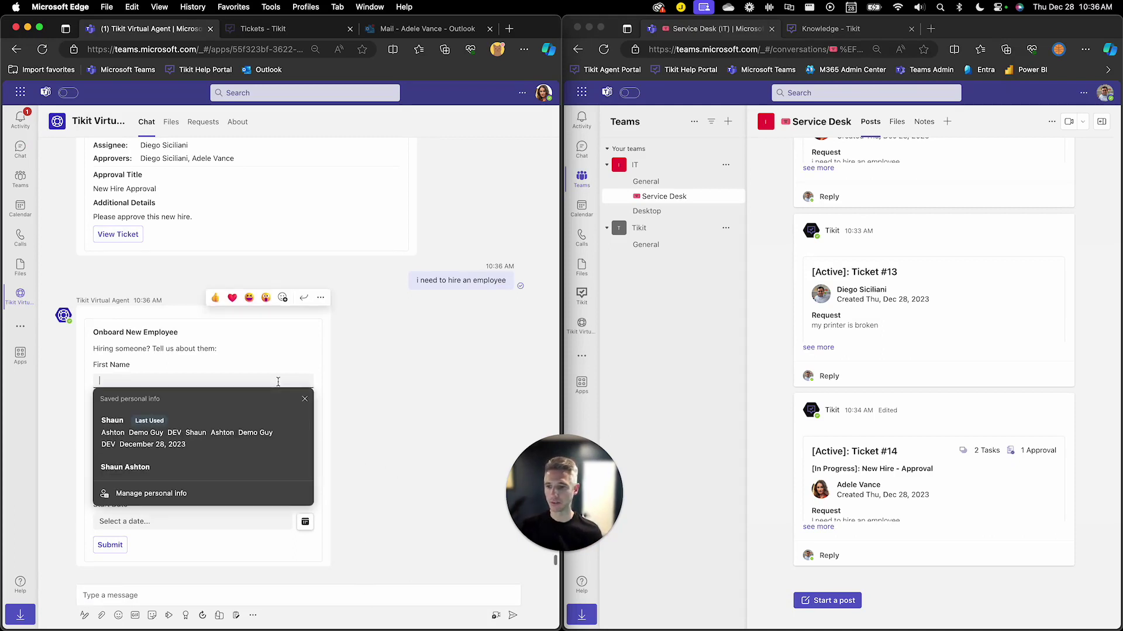
left_click(255, 431)
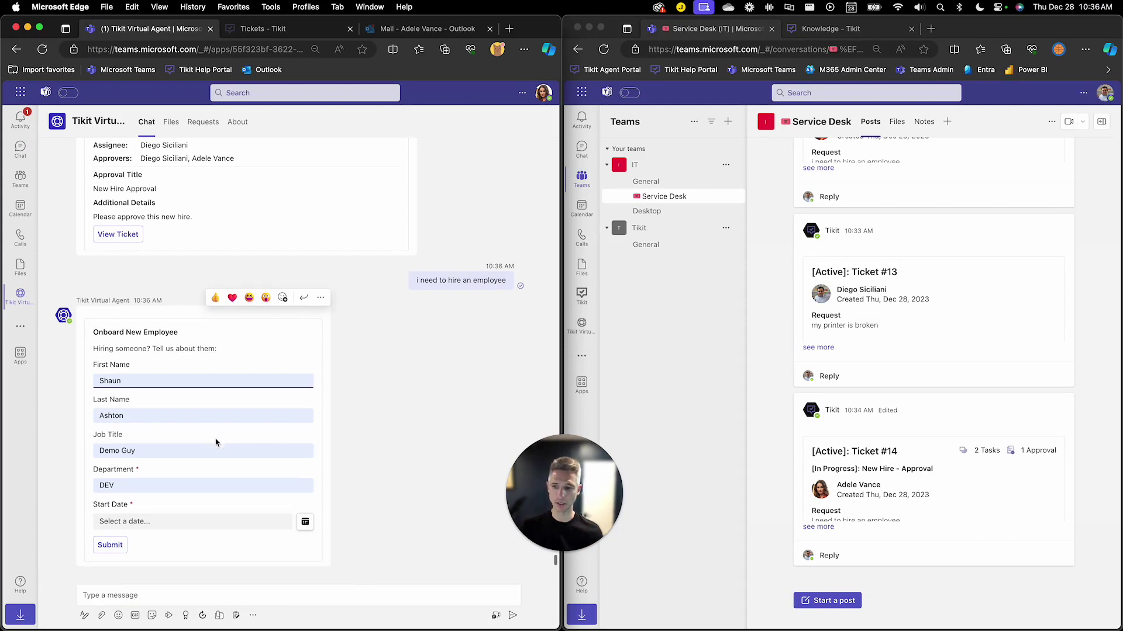
left_click(304, 524)
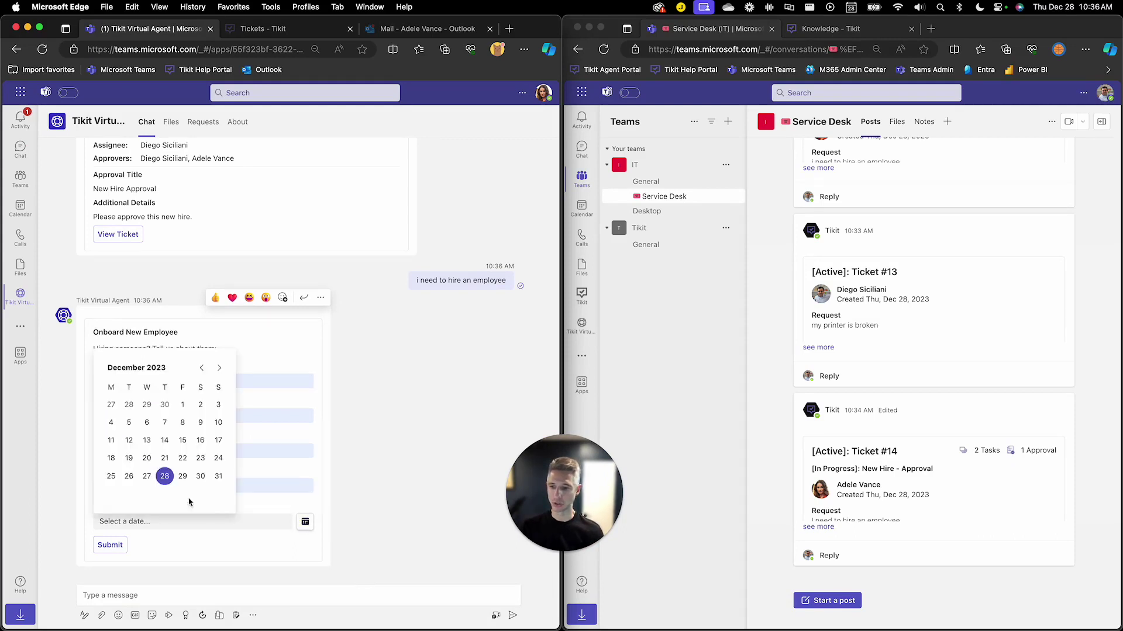
left_click(183, 479)
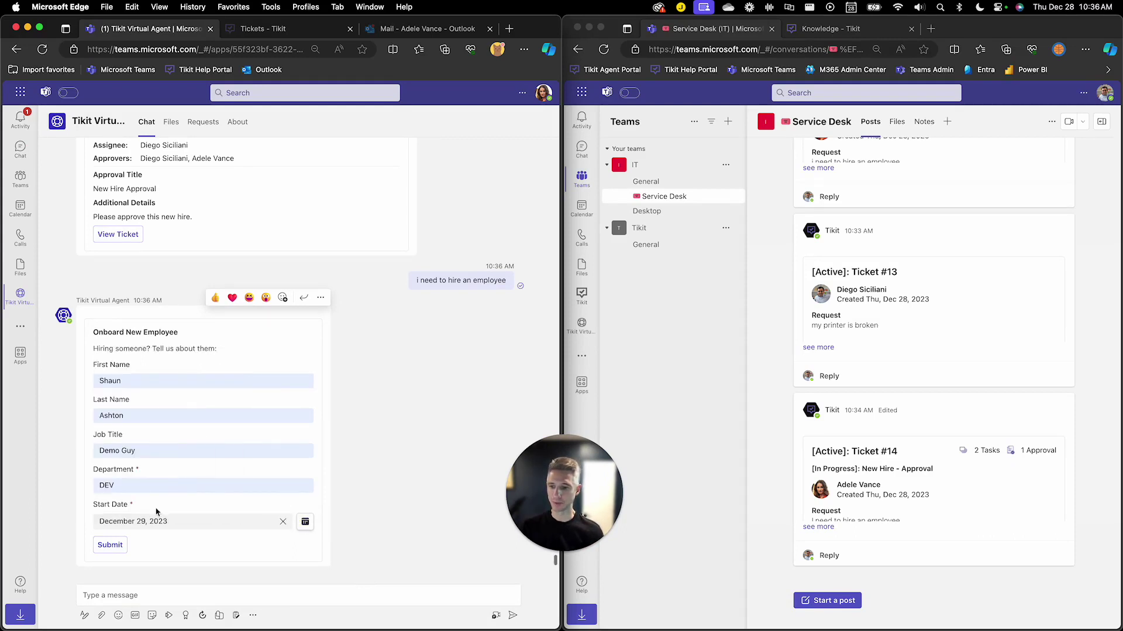
Submit the Onboard New Employee form to create Ticket #15, then focus the Service Desk channel
left_click(120, 550)
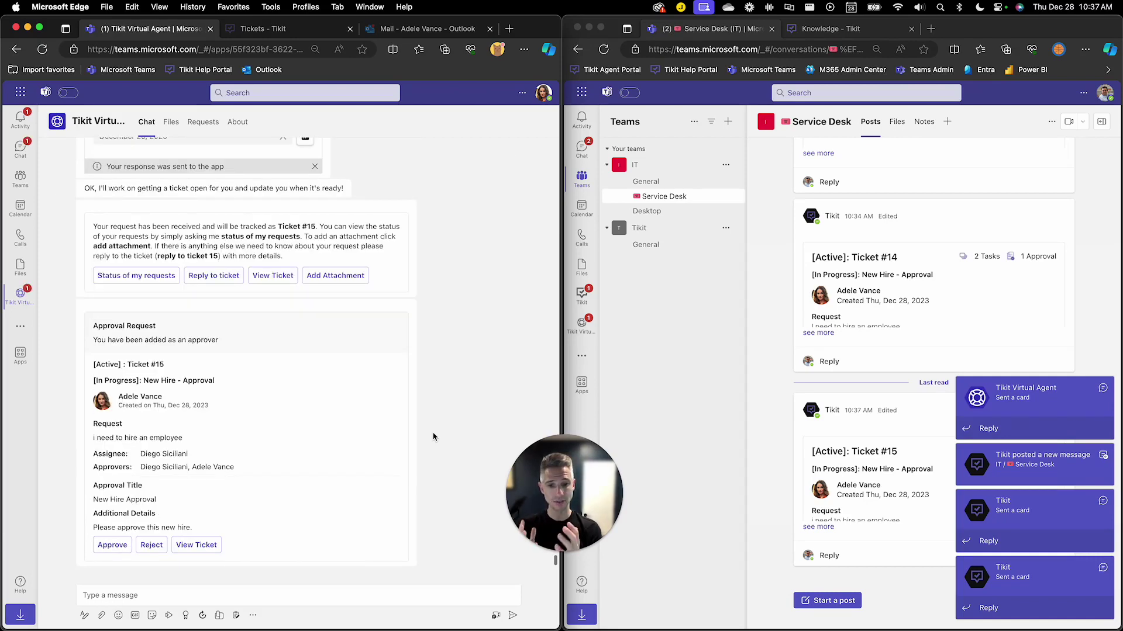
left_click(1040, 427)
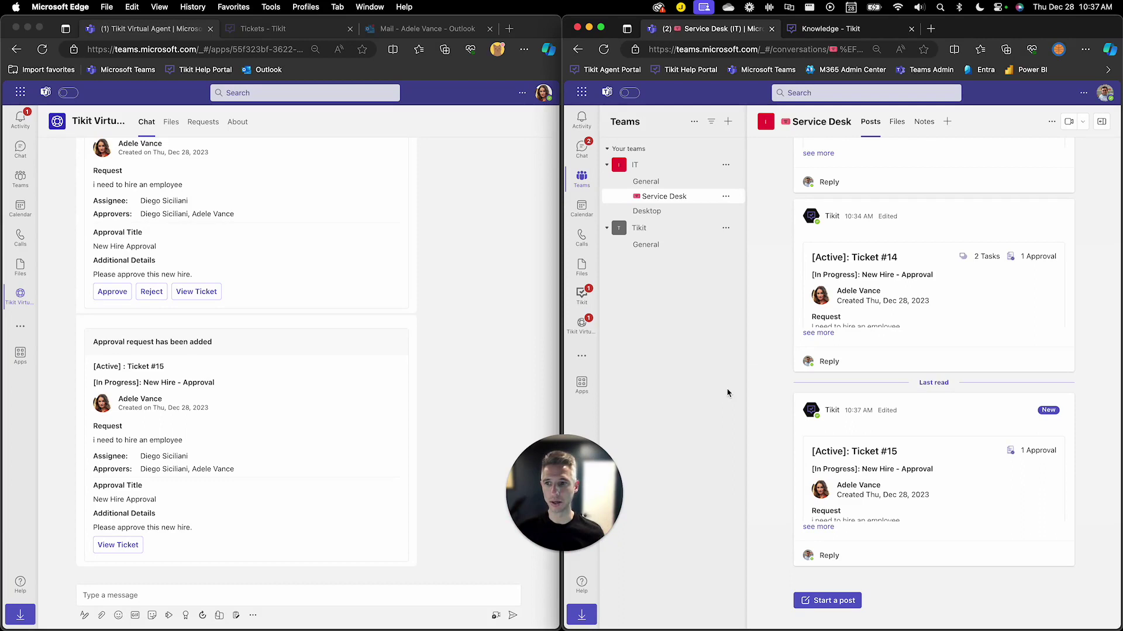
left_click(489, 366)
scroll(456, 347, "up", 2)
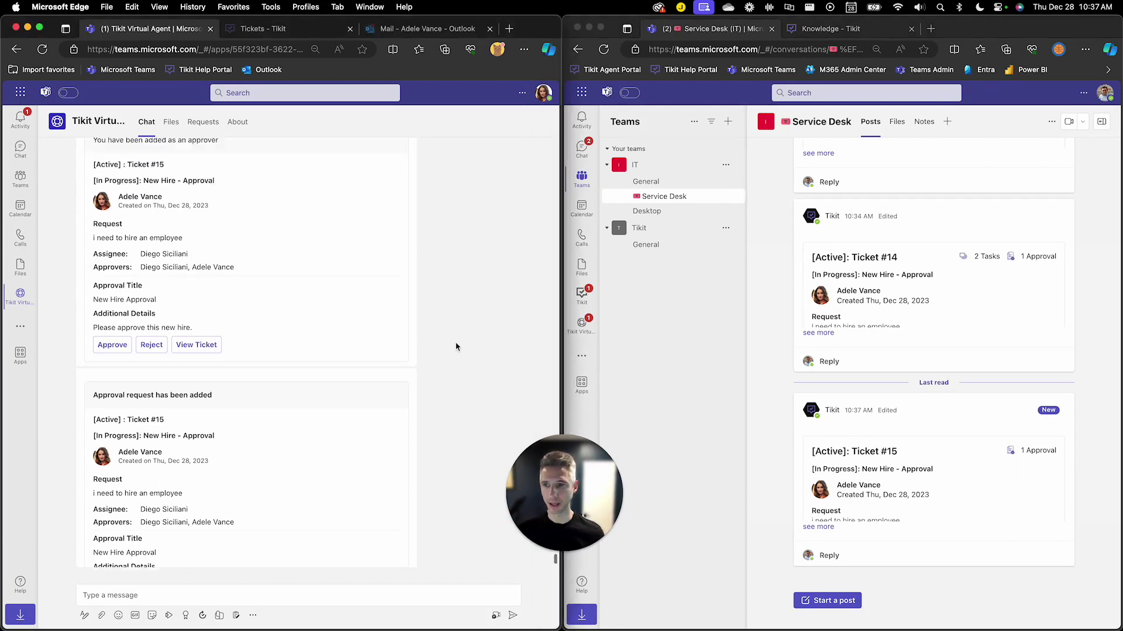
scroll(456, 347, "up", 3)
mouse_move(271, 255)
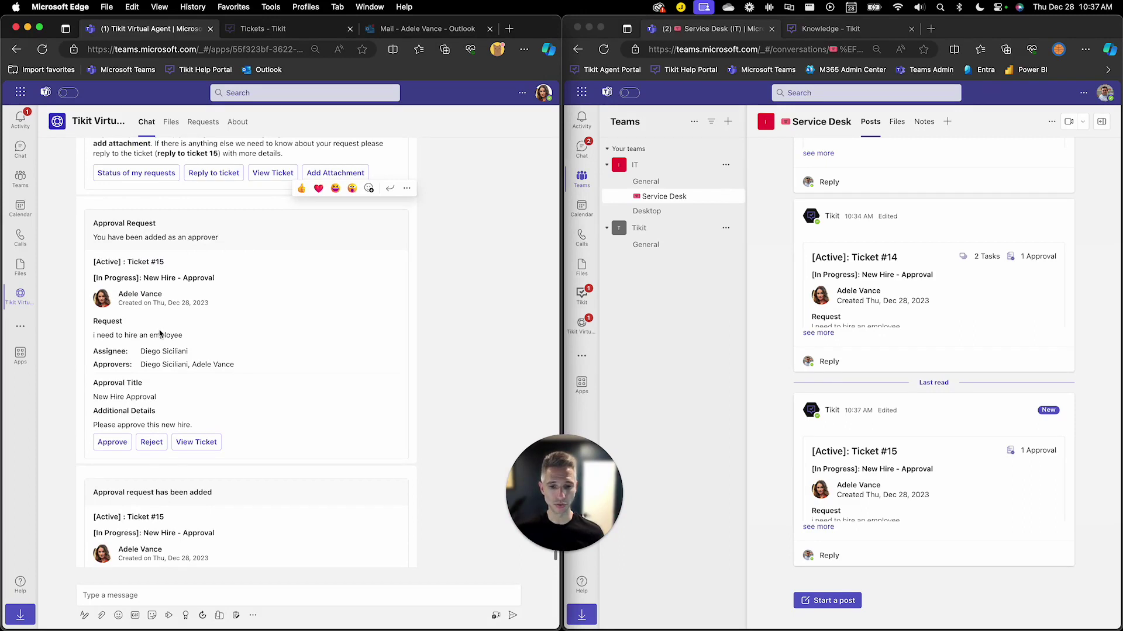
left_click(893, 502)
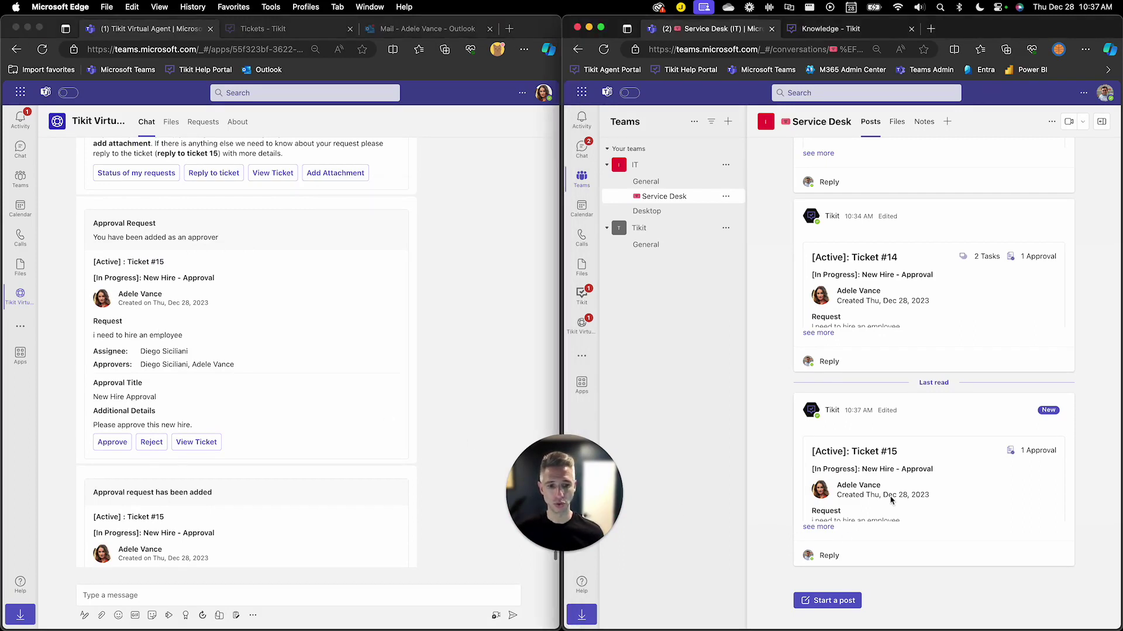
scroll(344, 515, "down", 3)
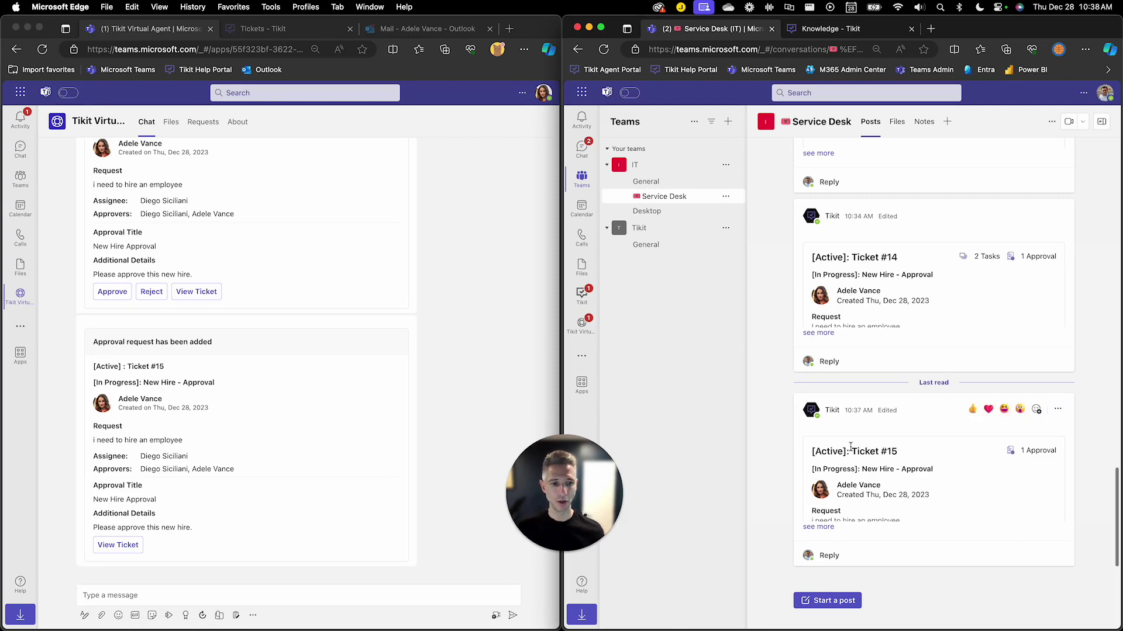
Expand the Ticket #15 post to read its full details, then bring up the Tikit Virtual Agent chat
left_click(818, 527)
scroll(881, 399, "up", 3)
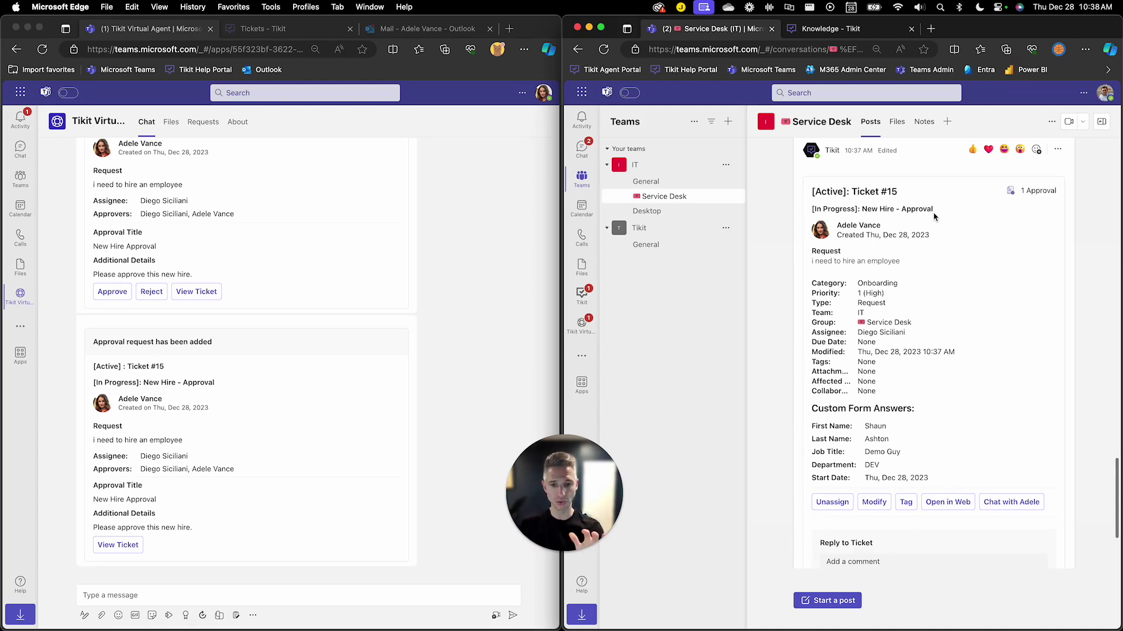
left_click(582, 325)
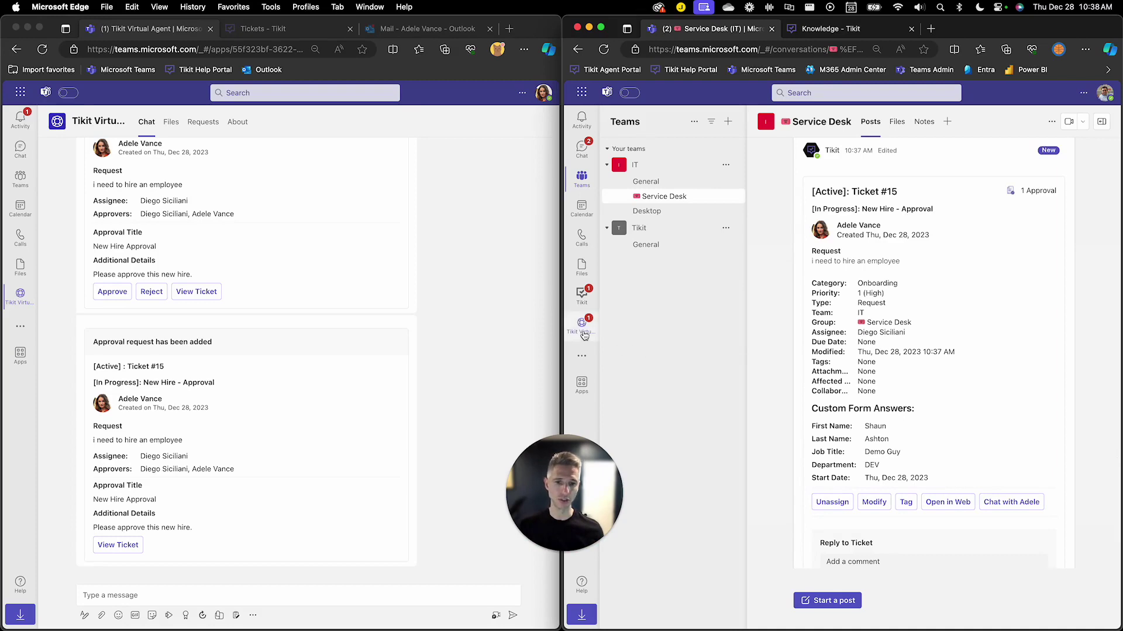
left_click(773, 425)
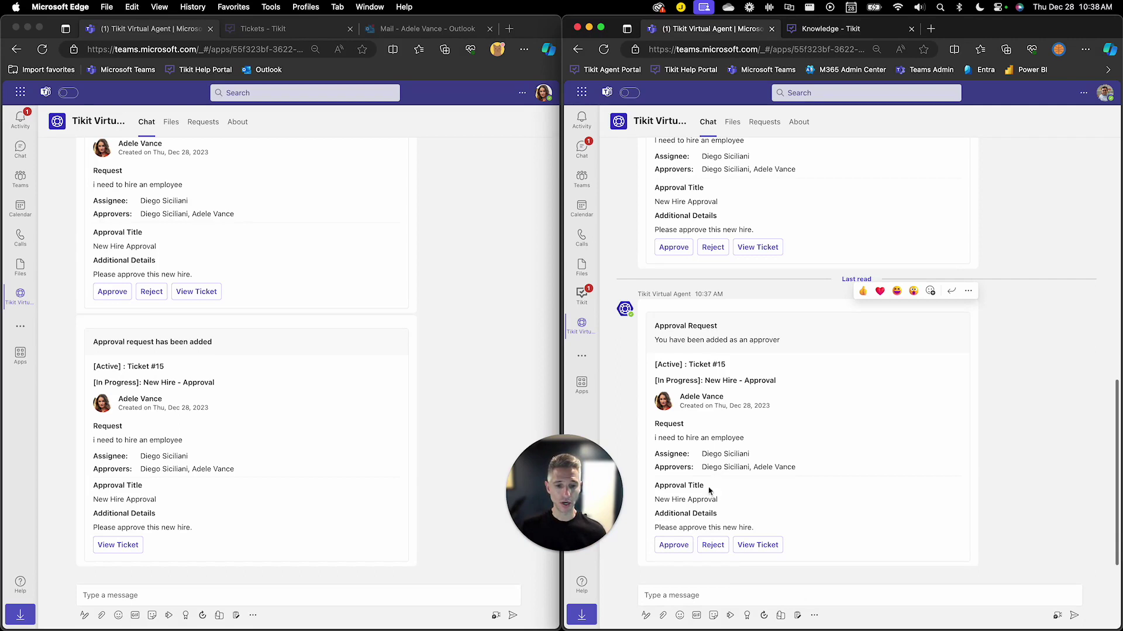
Approve Ticket #15's New Hire approval request from the Approval Request card
left_click(677, 546)
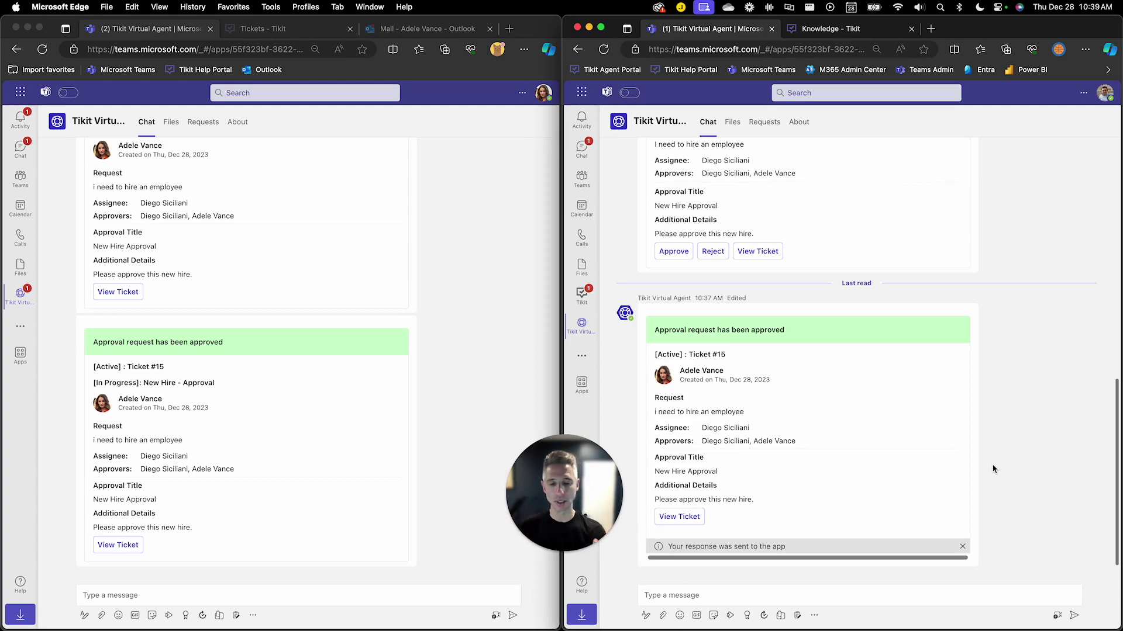
Open the Tikit chat to view the Provide Teams Access and Create Entra Account tasks, leaving the status unchanged
left_click(582, 295)
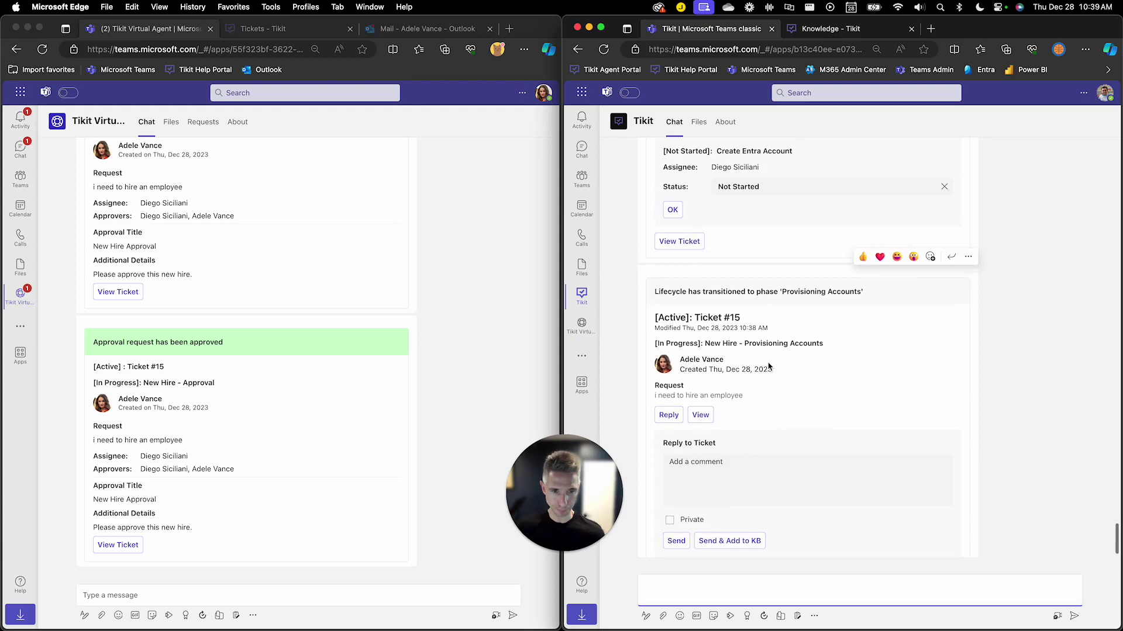
scroll(769, 367, "up", 3)
scroll(768, 366, "up", 3)
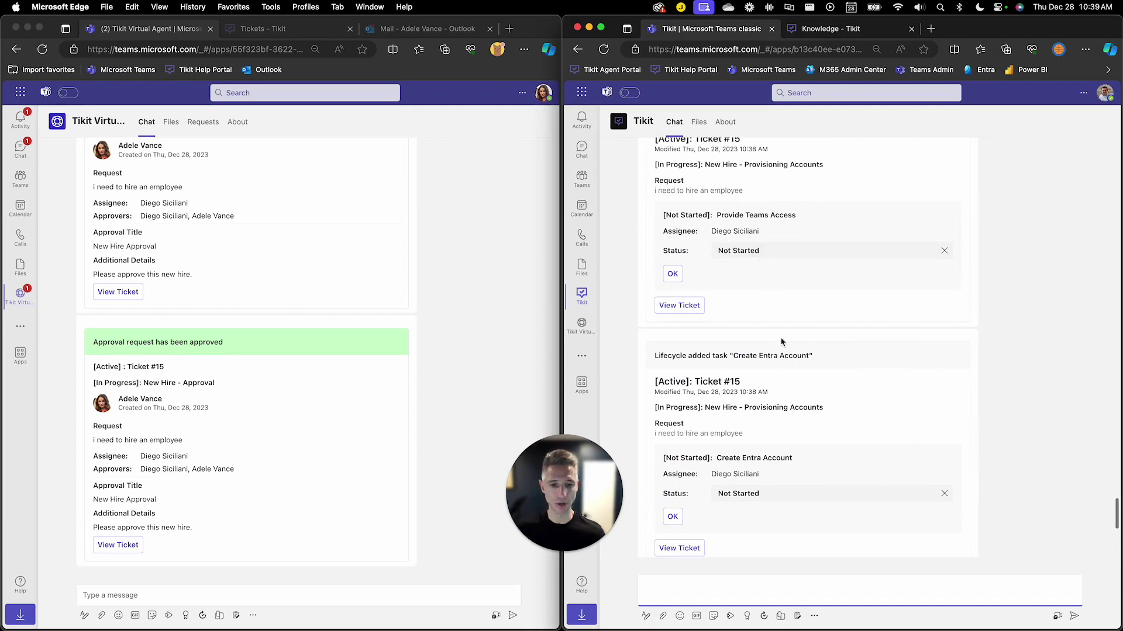
left_click(820, 495)
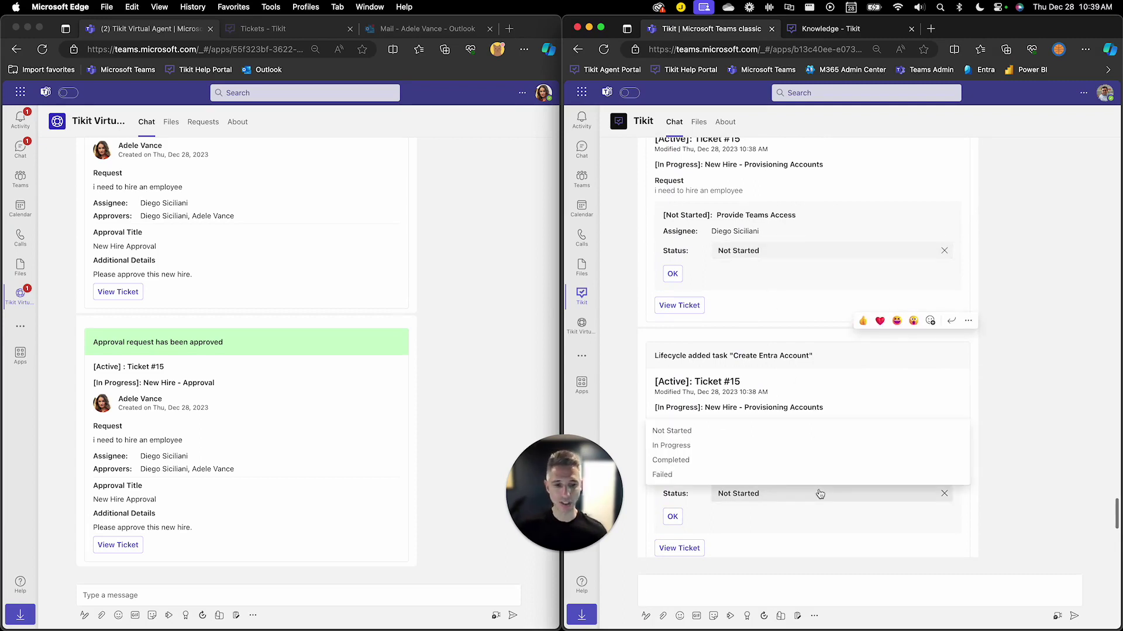
left_click(821, 494)
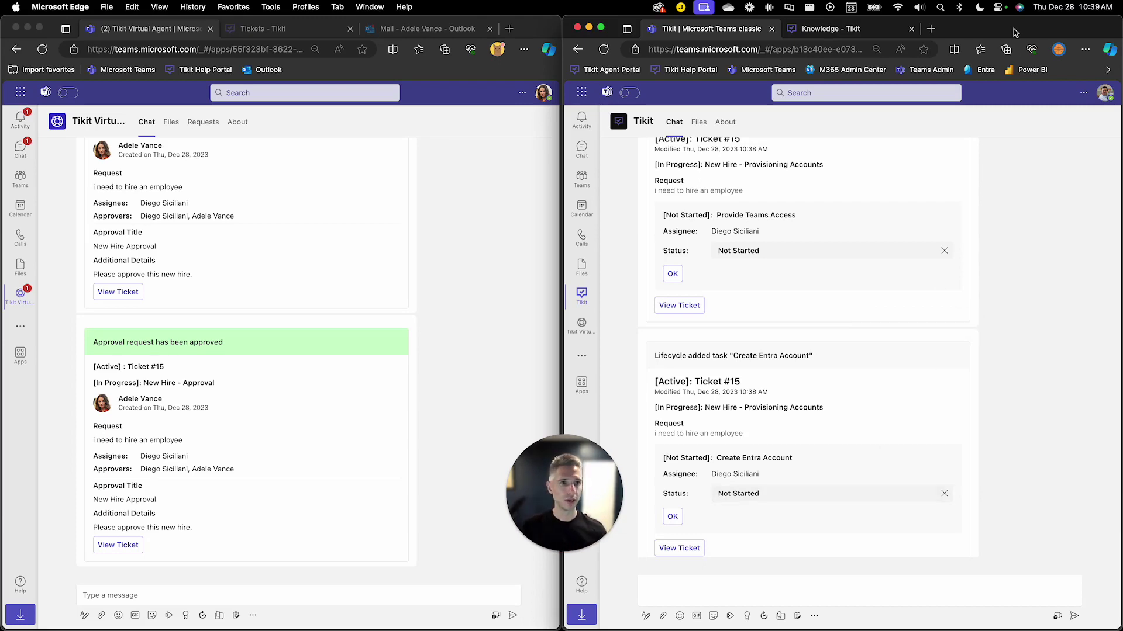
Maximise the window and open Tikit web's Tickets list, with ticket 15 in Provisioning Accounts
key("ctrl+alt+Return")
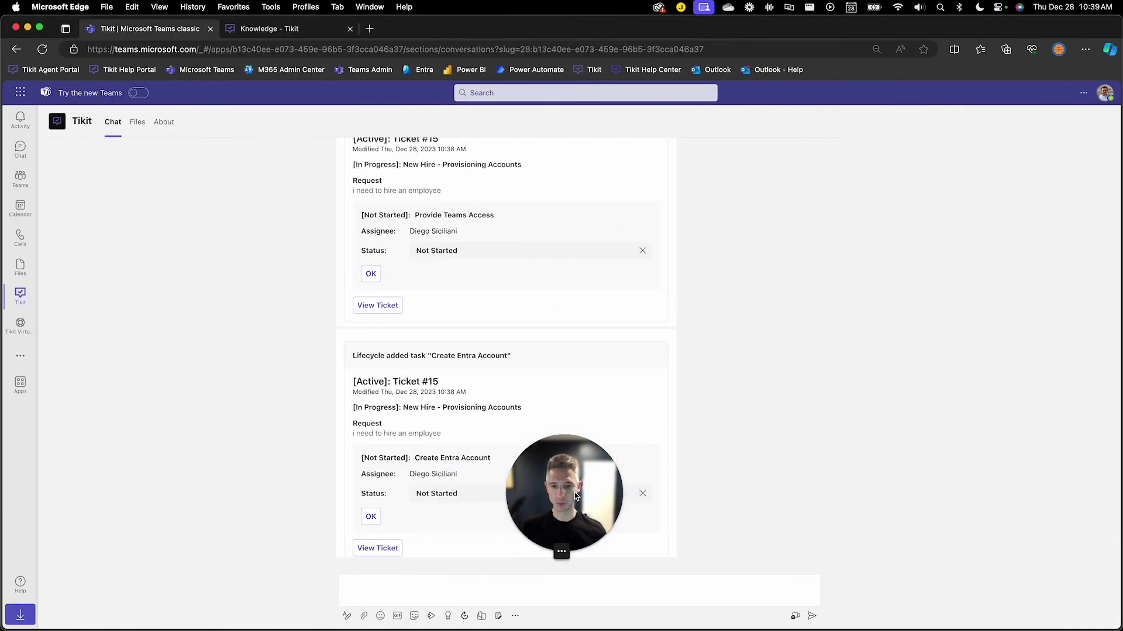
left_click_drag(574, 492, 85, 535)
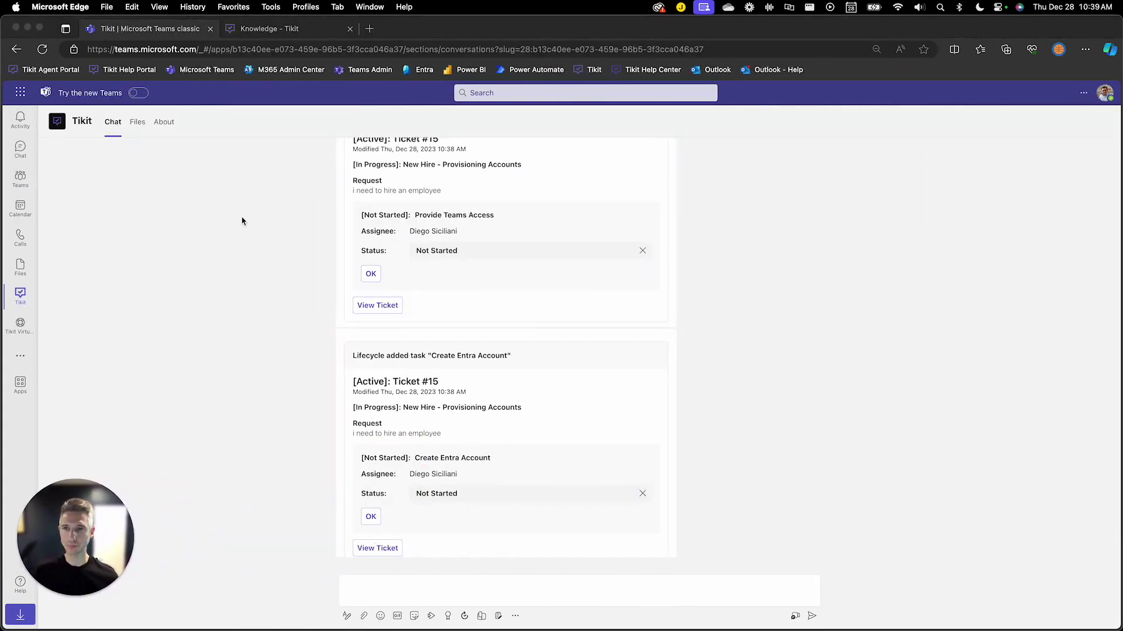
left_click(267, 30)
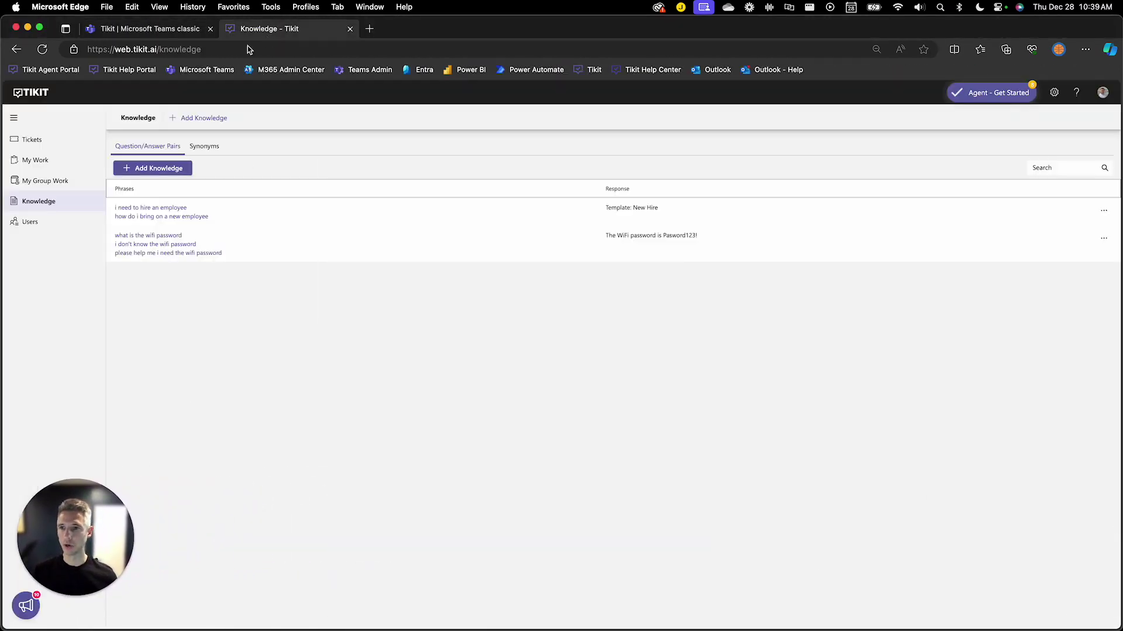
left_click(65, 145)
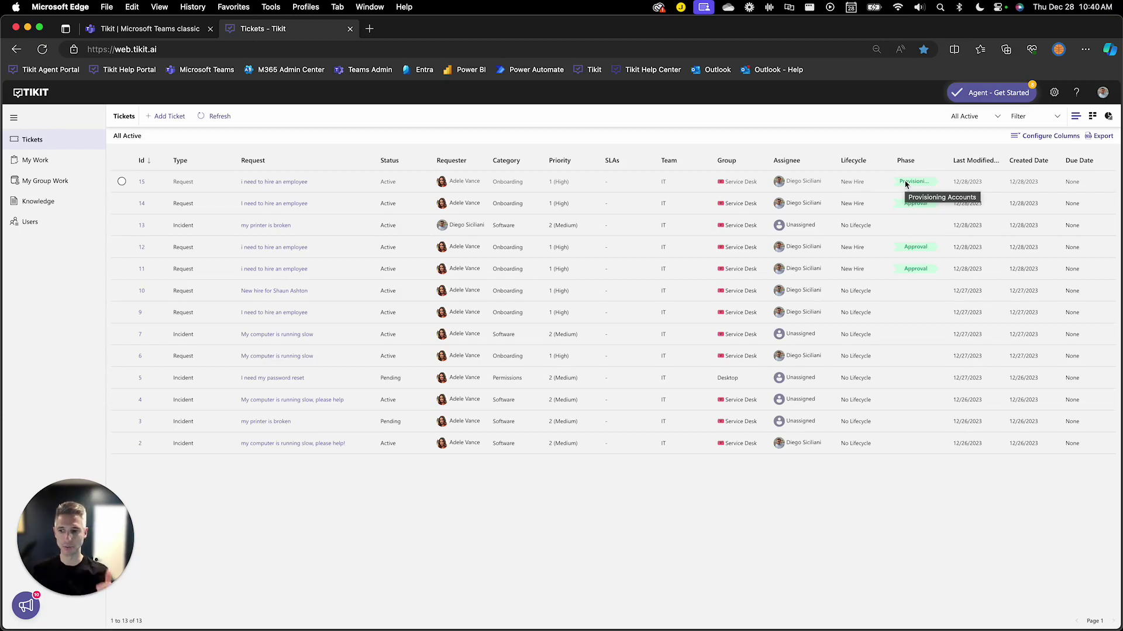
Open ticket 15, expand its Approval and Provisioning Accounts phases, and show the Custom Form Answers
left_click(140, 185)
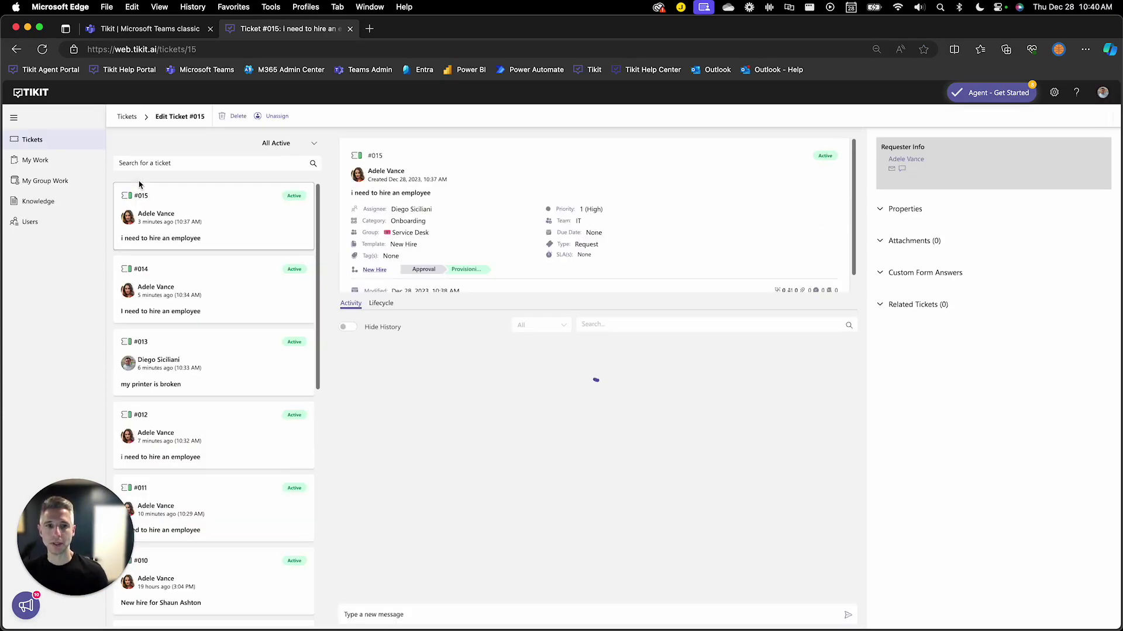
left_click(374, 270)
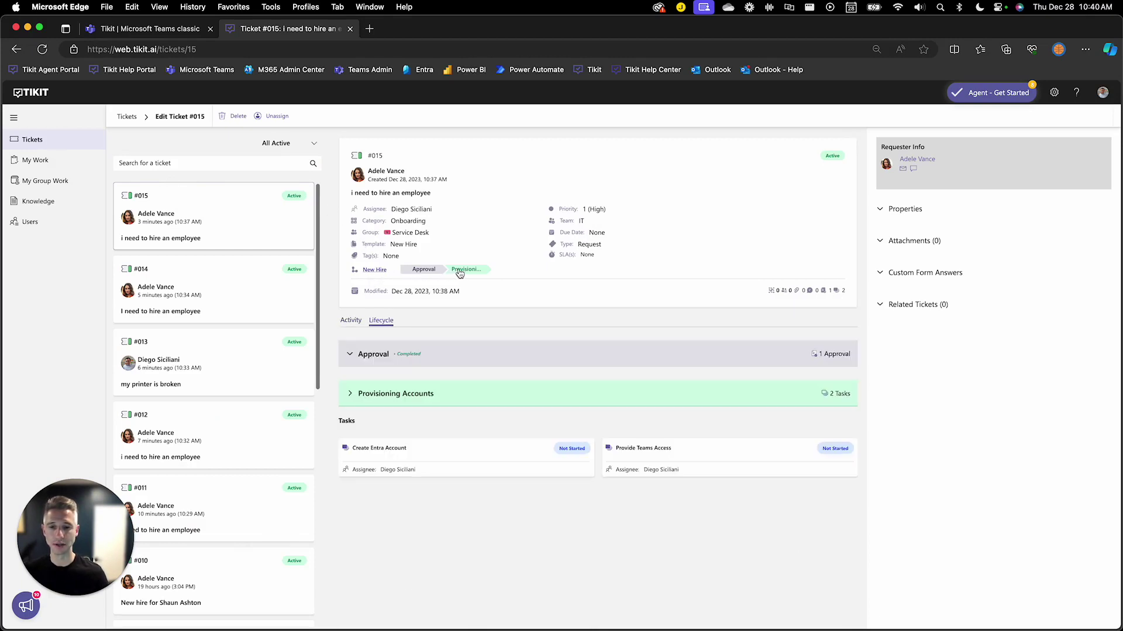
left_click(434, 273)
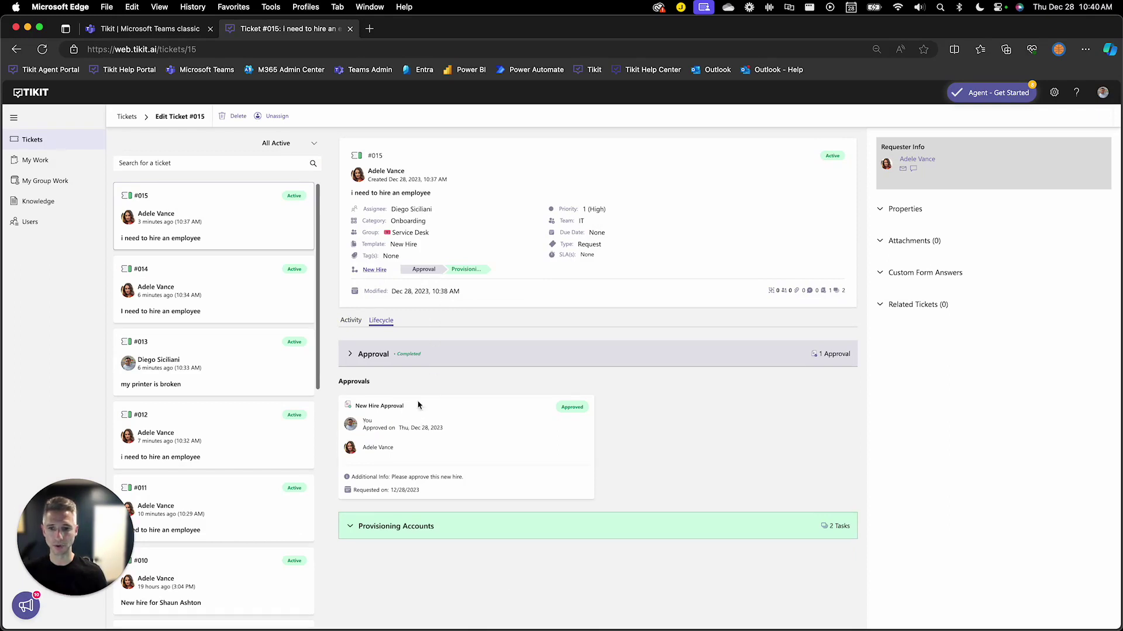
left_click(471, 270)
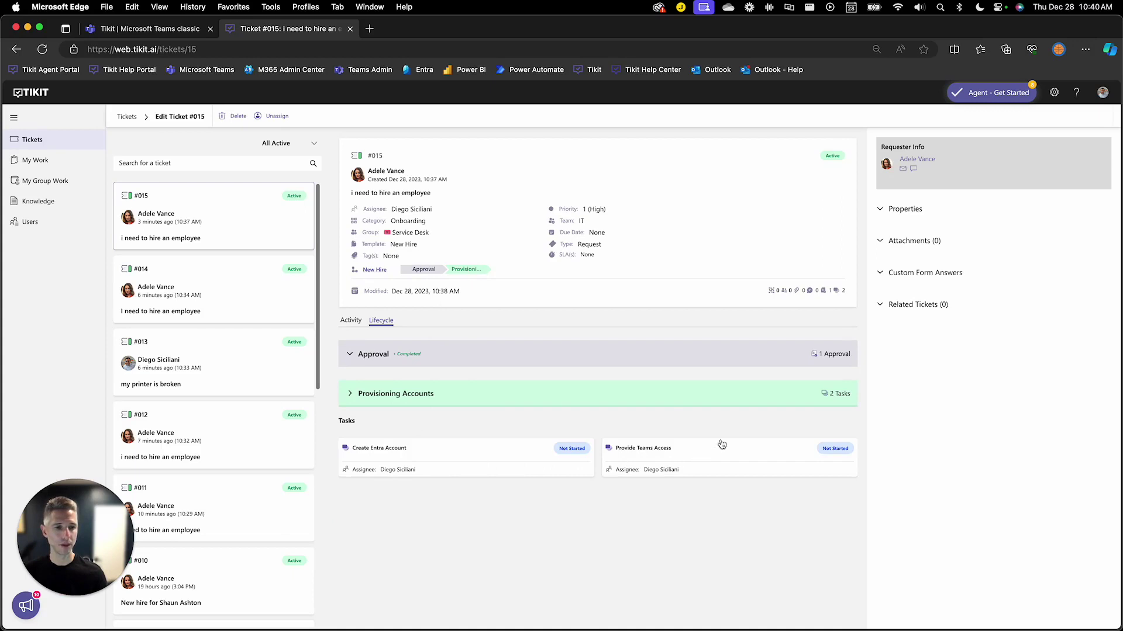
left_click(889, 273)
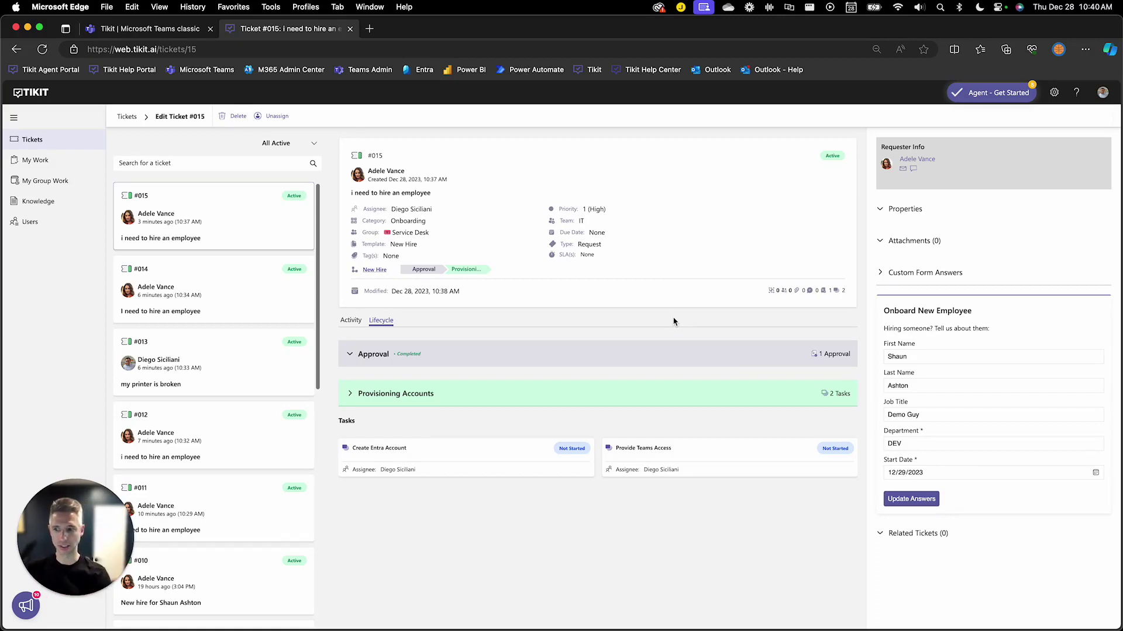
Set the Create Entra Account task's status to Completed and save it
left_click(406, 455)
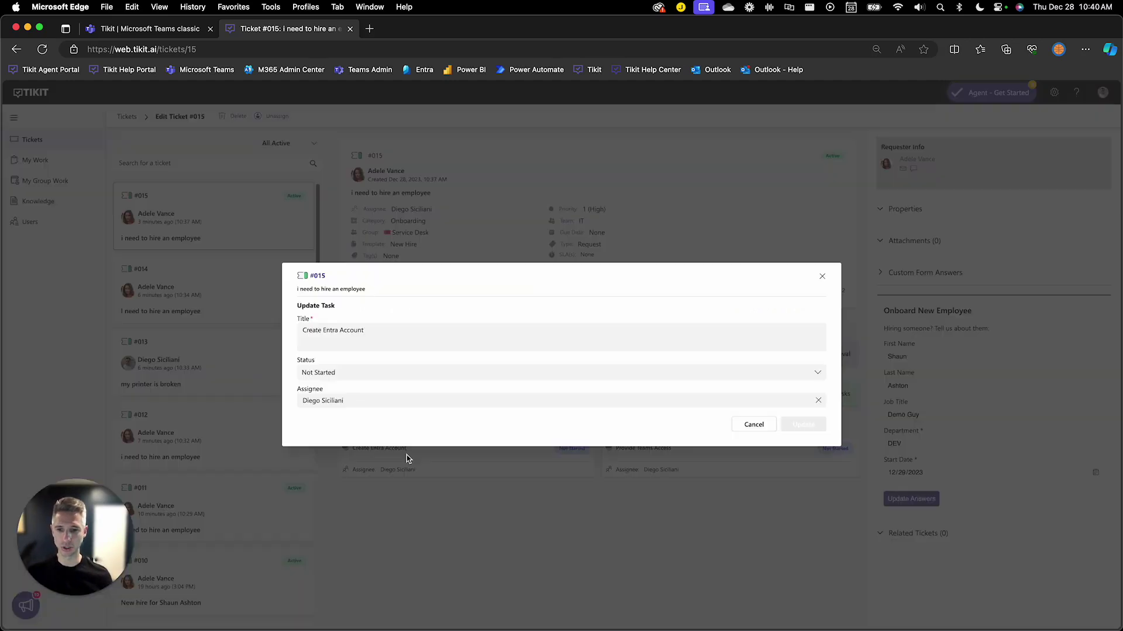
left_click(333, 373)
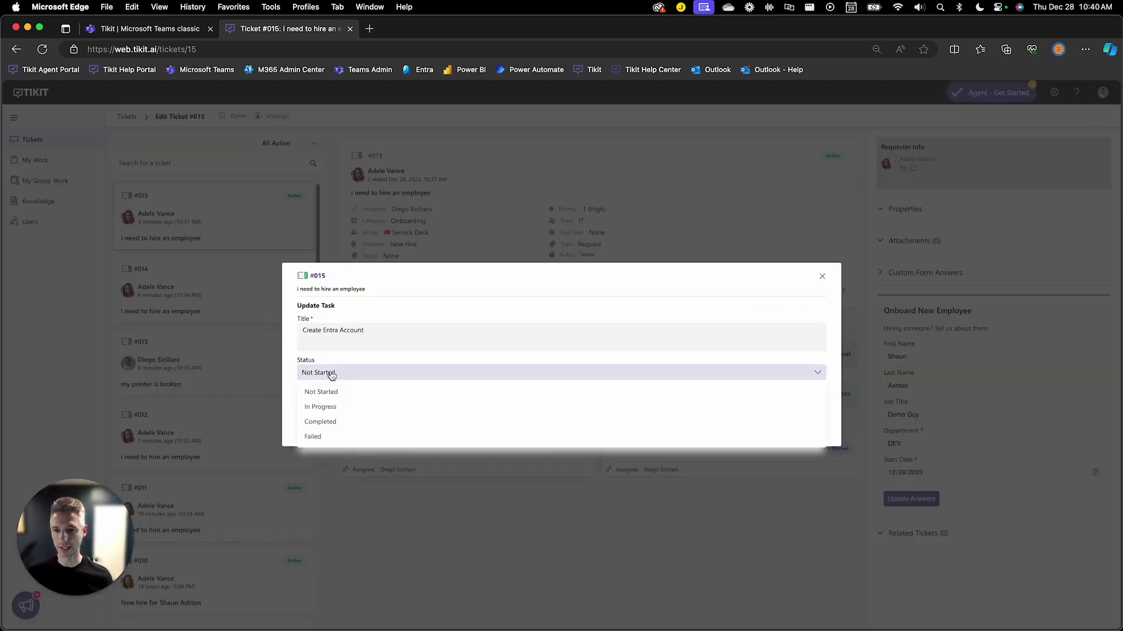
left_click(320, 422)
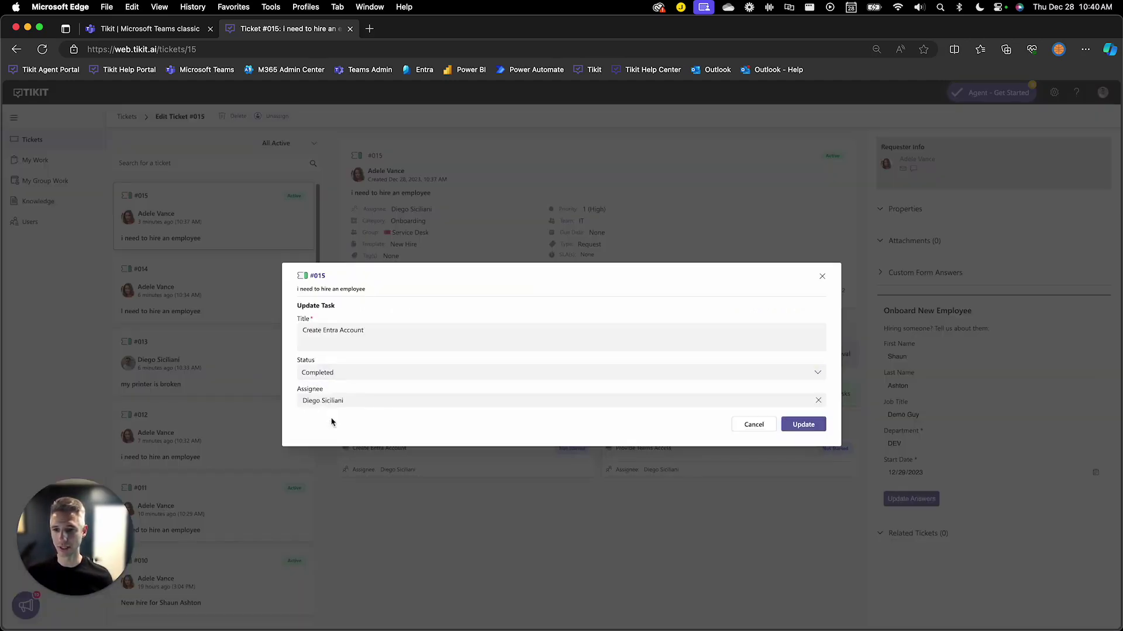
left_click(791, 425)
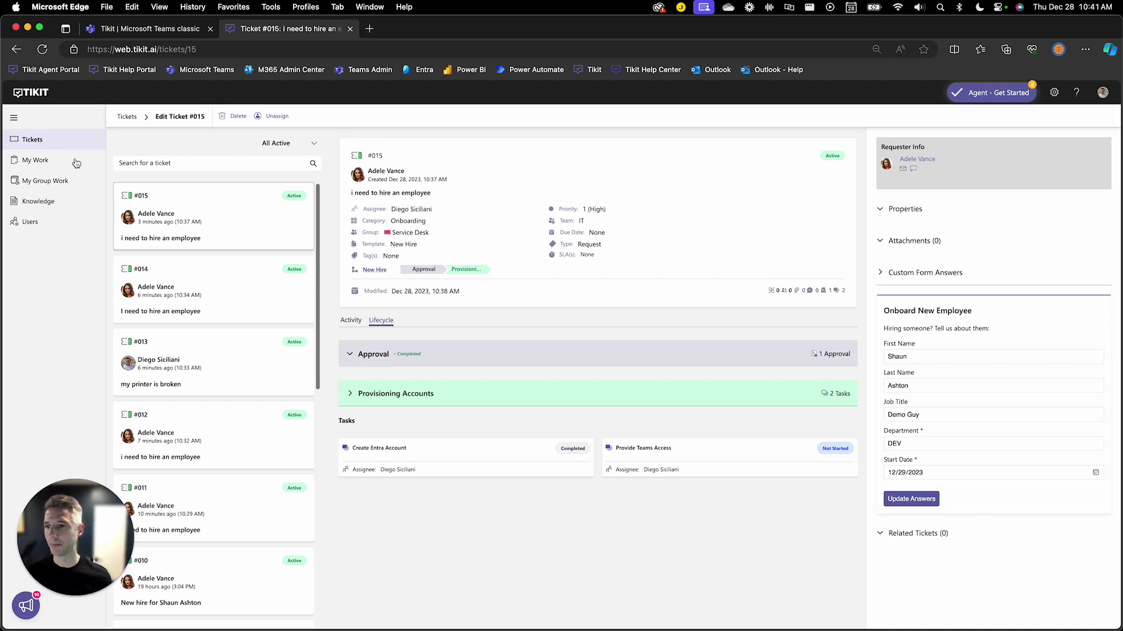
Filter My Work to Tasks, leaving only Provide Teams Access listed
left_click(76, 162)
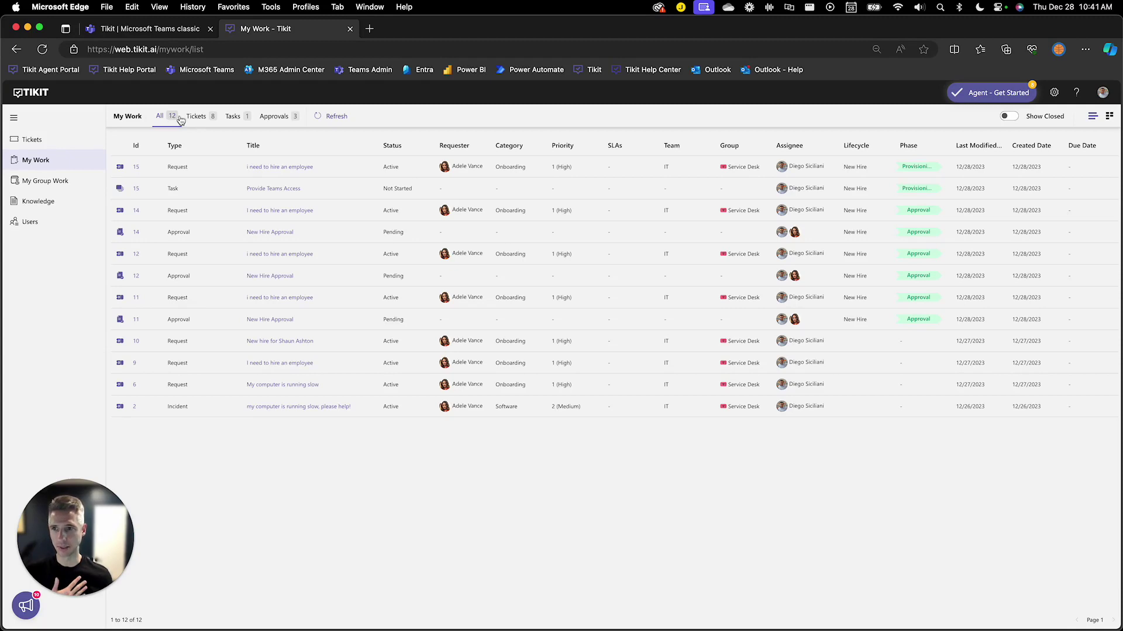
left_click(194, 117)
left_click(237, 116)
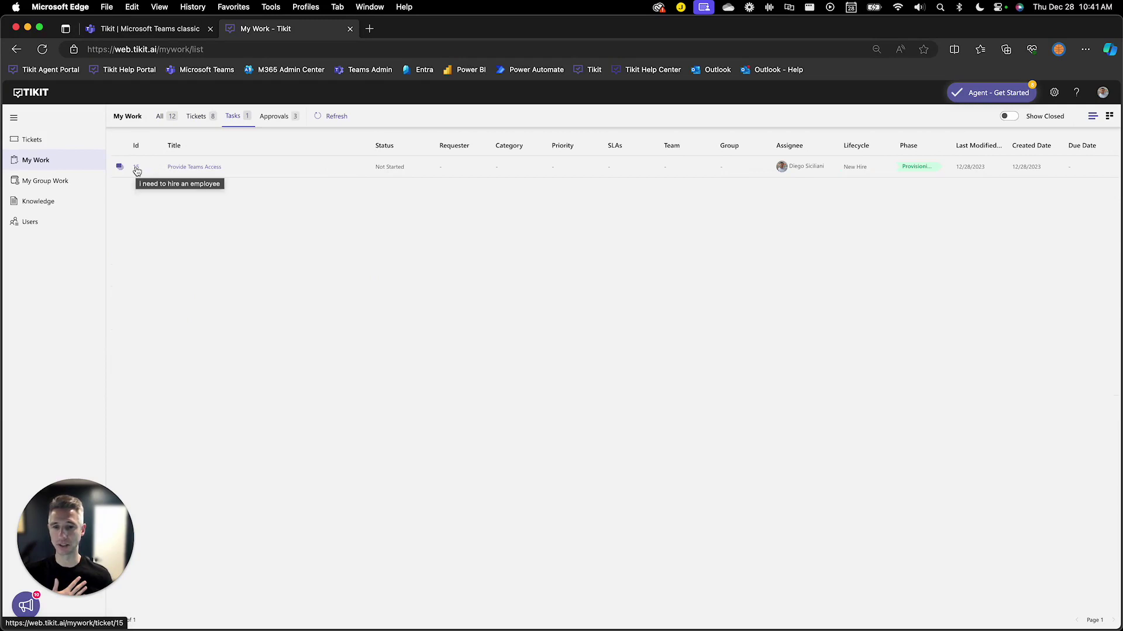
Filter My Group Work to Tasks and open ticket #015 from its pending task
left_click(76, 183)
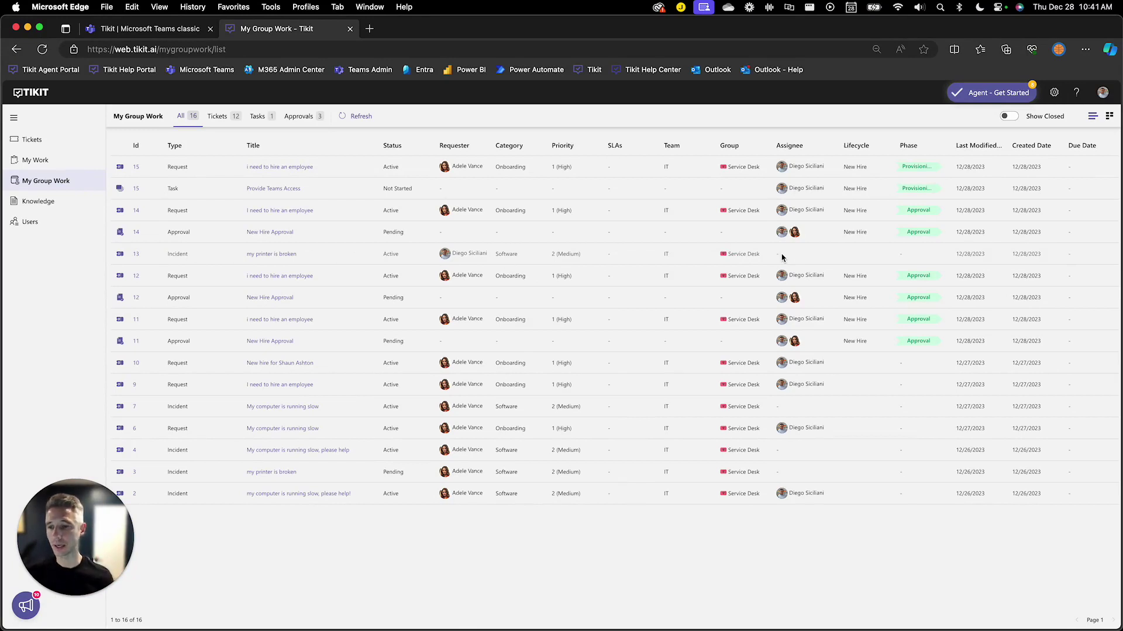
left_click(268, 119)
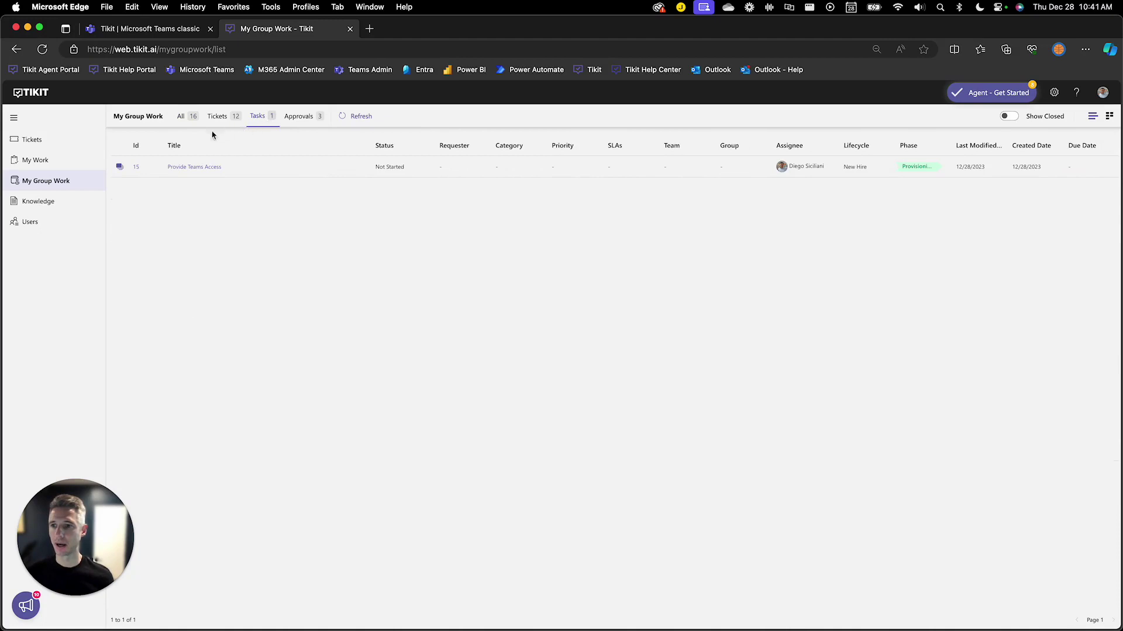
left_click(138, 170)
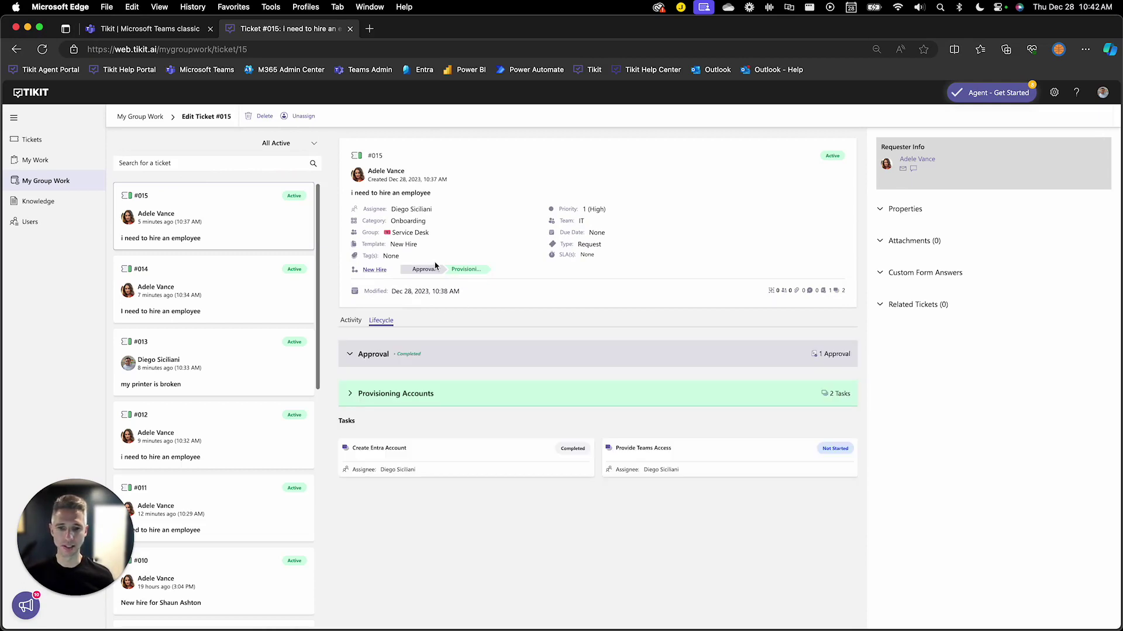
Mark the Provide Teams Access task Completed so ticket #015 becomes Resolved, then recheck Lifecycle
left_click(665, 447)
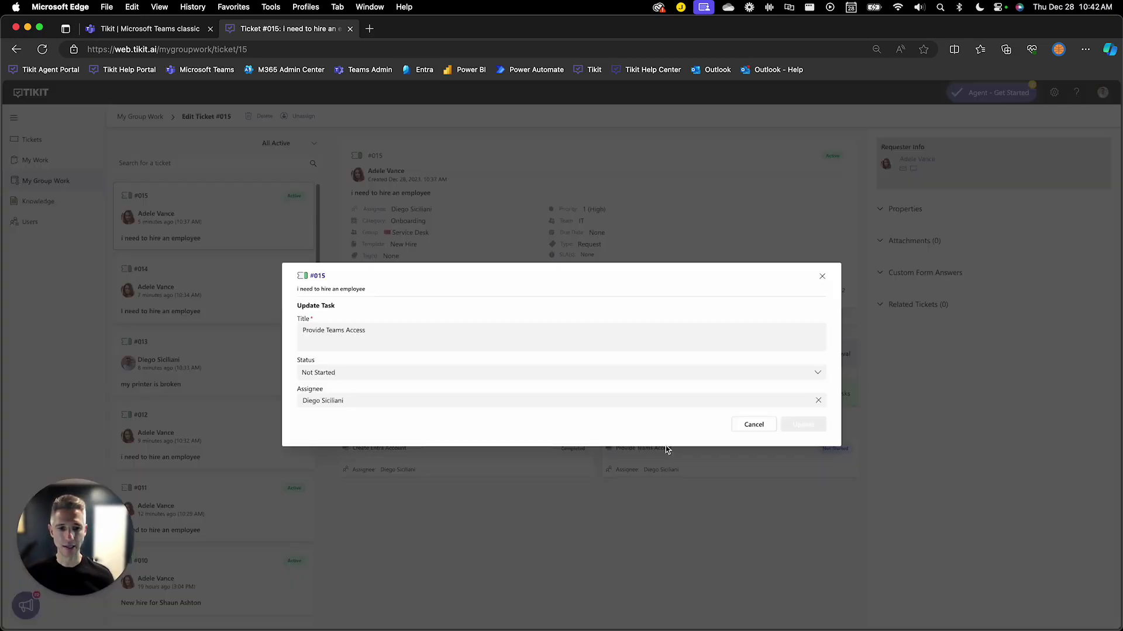
left_click(612, 378)
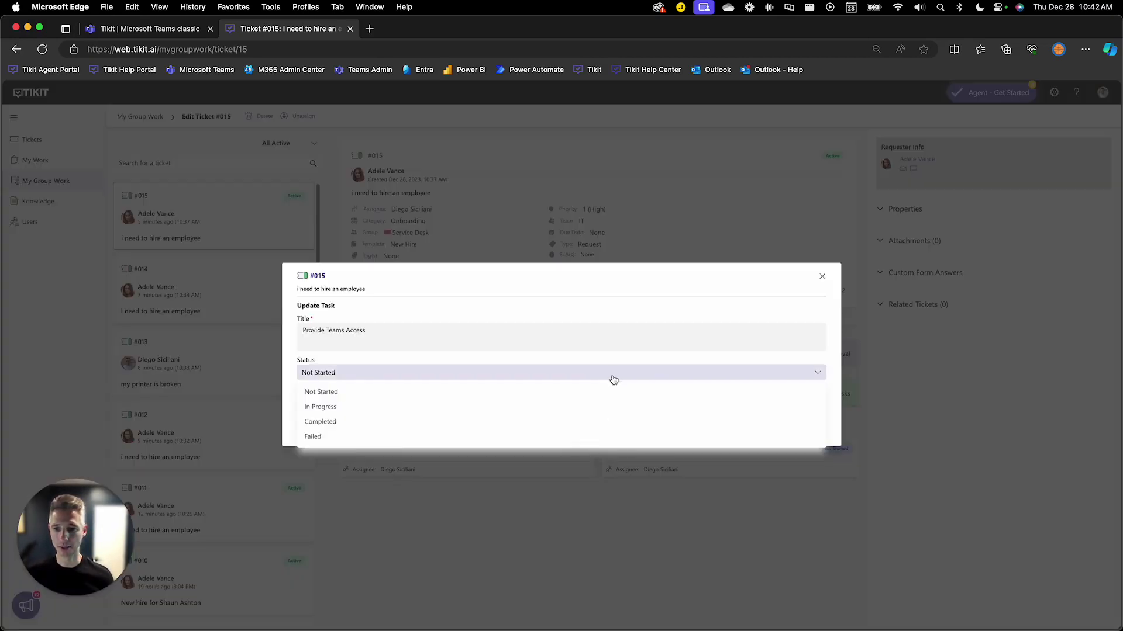
left_click(613, 421)
left_click(824, 428)
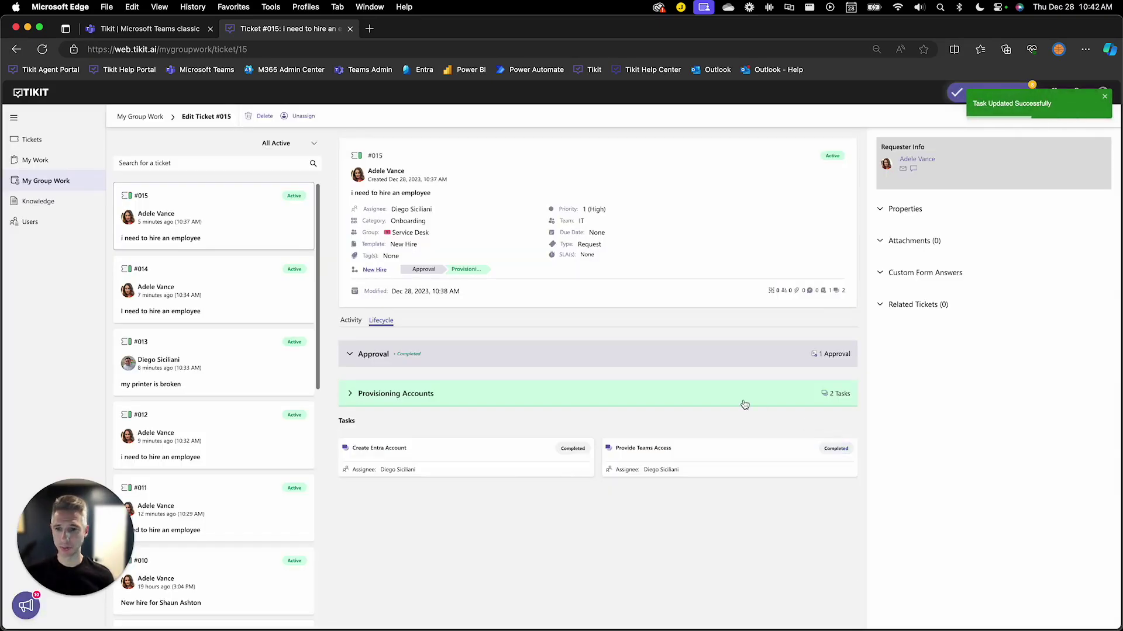
left_click(351, 320)
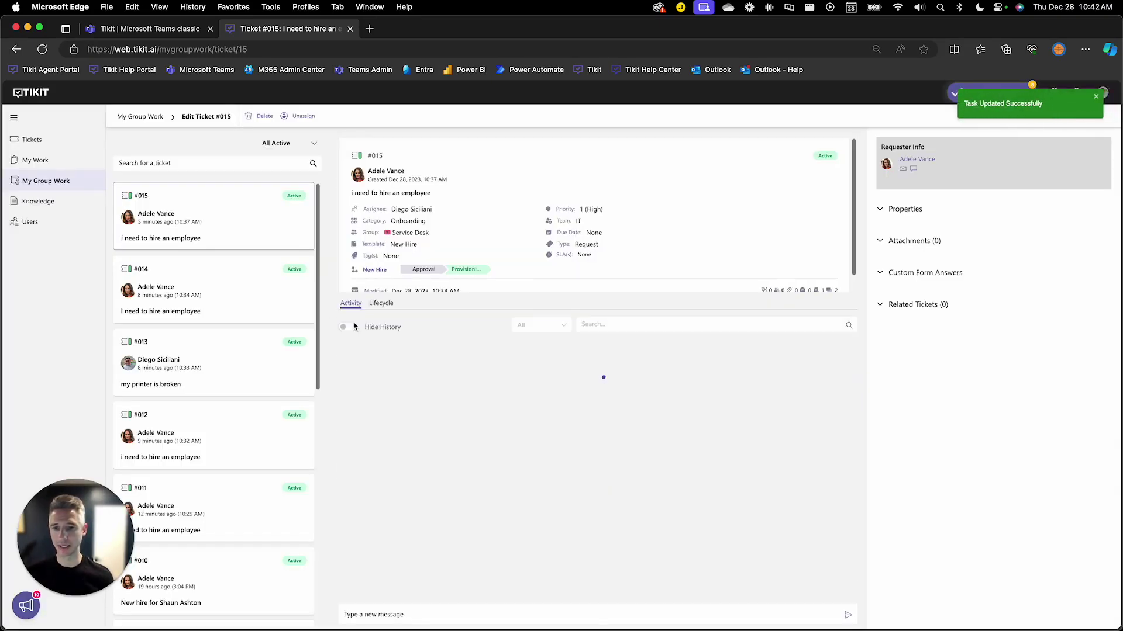
left_click(383, 319)
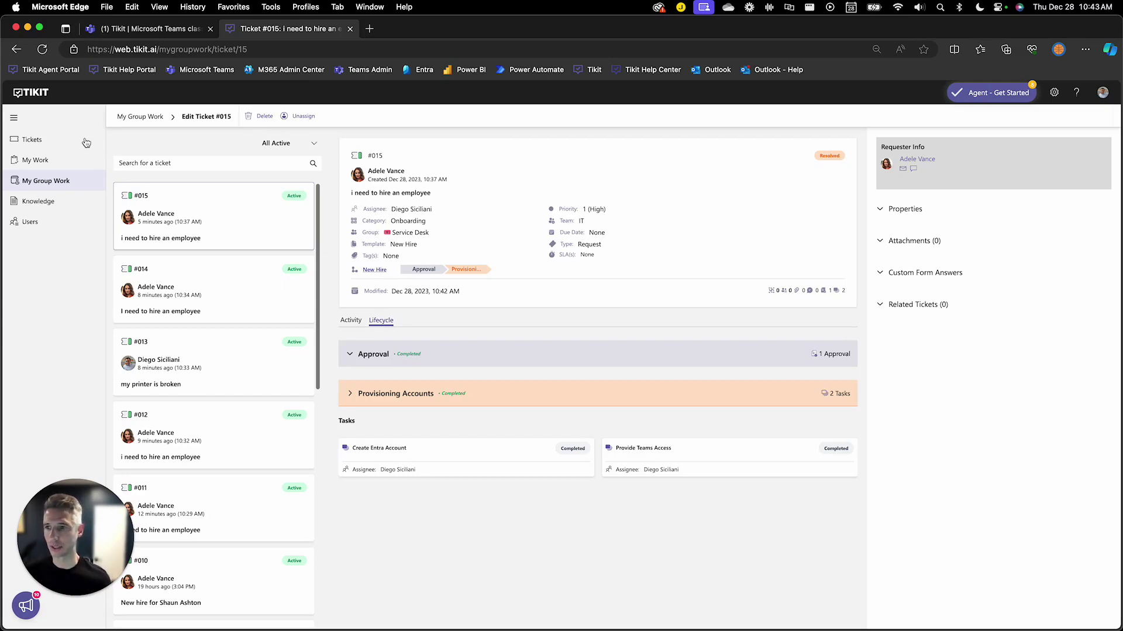
Start a new ticket from the New Hire template, choosing to answer the custom form now
left_click(86, 143)
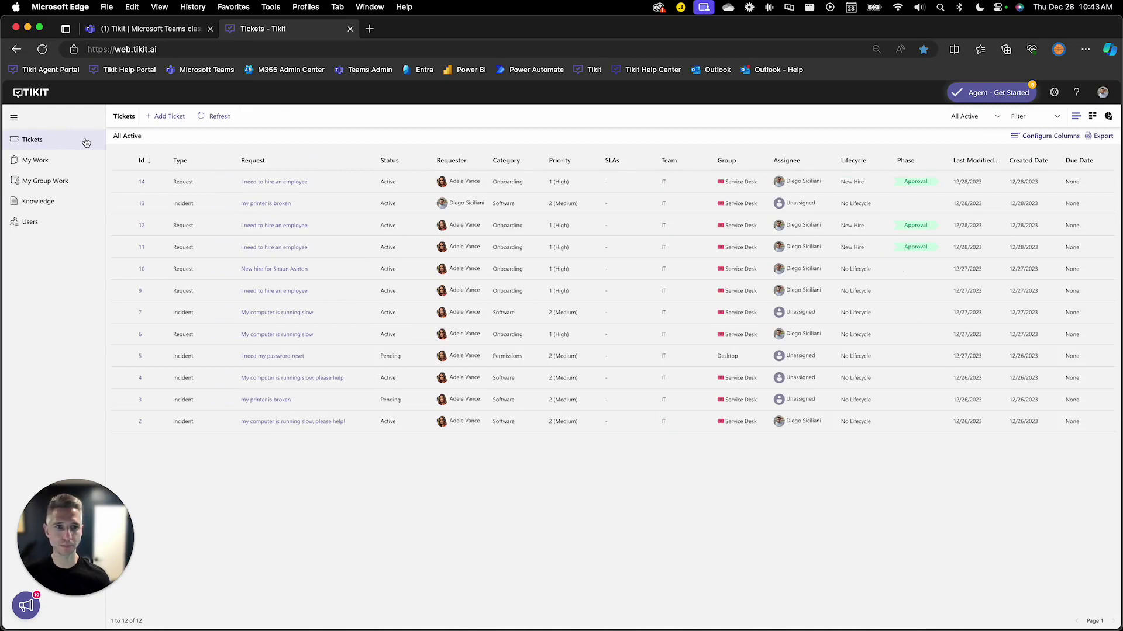
left_click(169, 118)
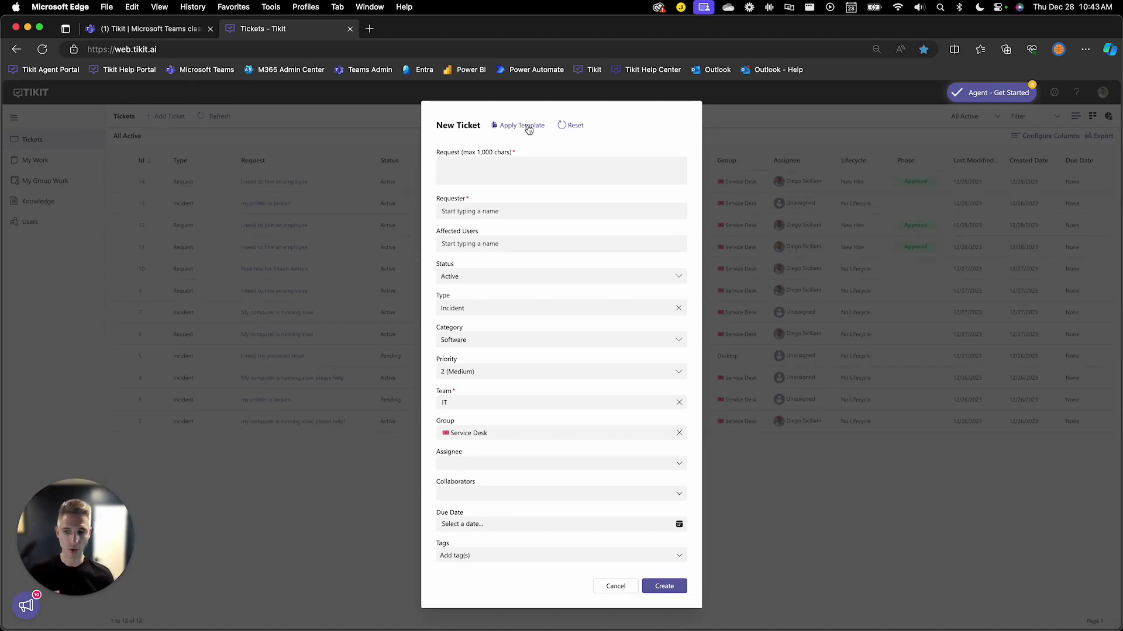
left_click(528, 127)
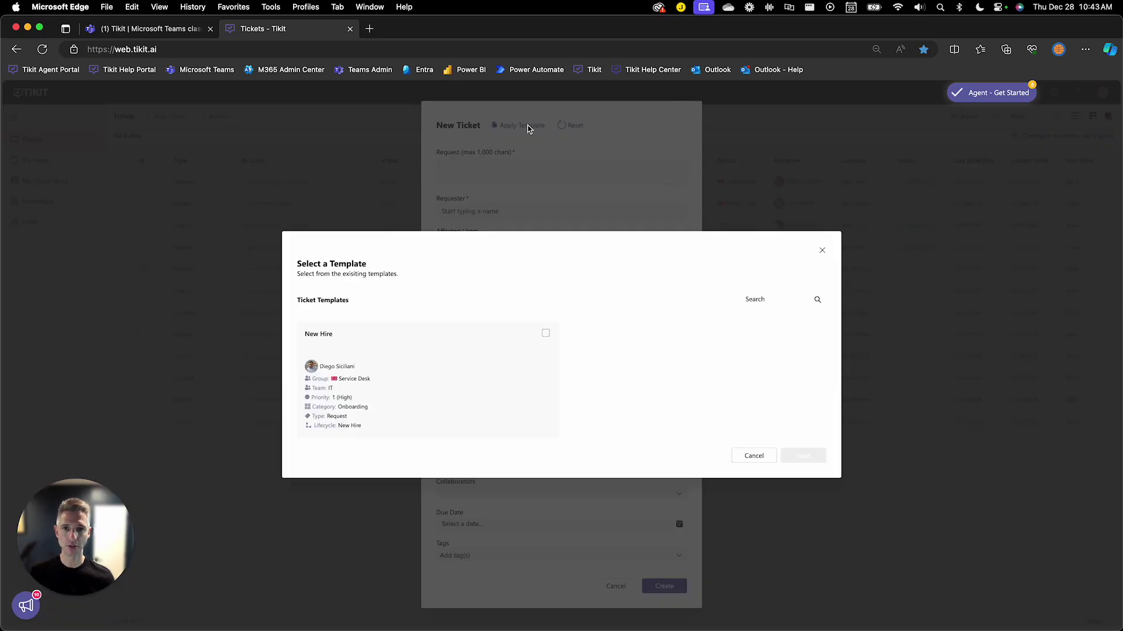
left_click(485, 351)
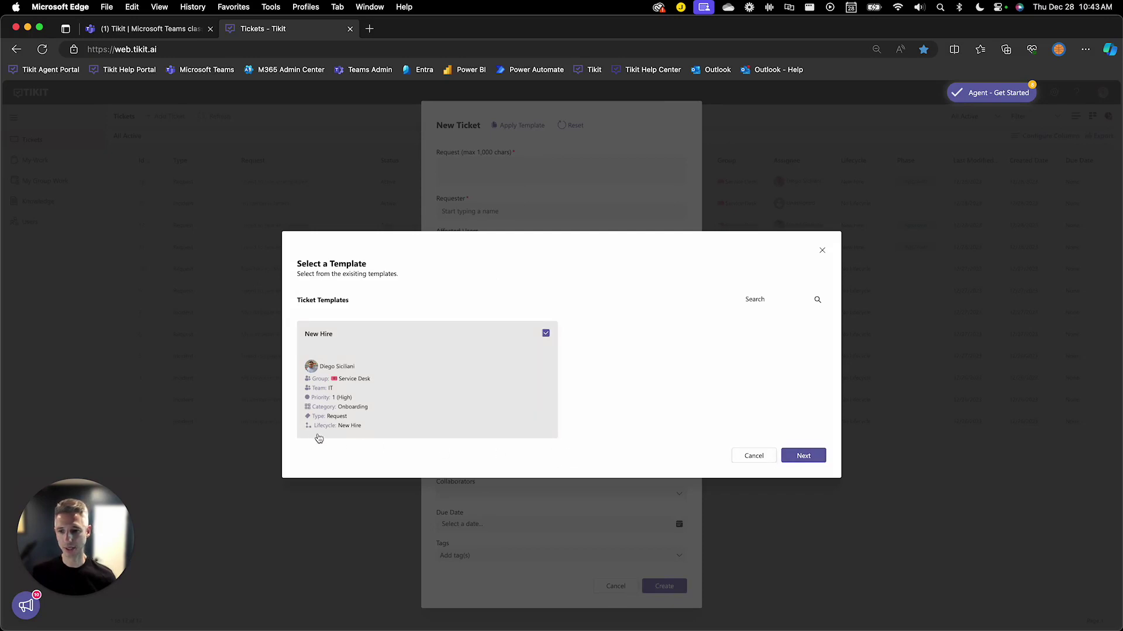
left_click(803, 456)
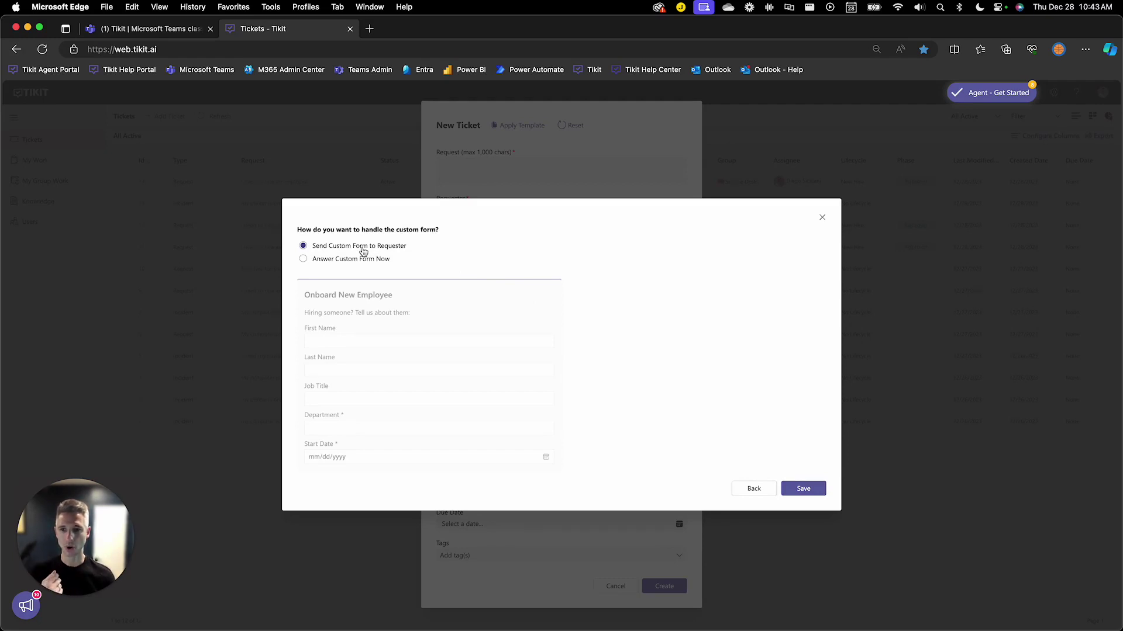
left_click(360, 261)
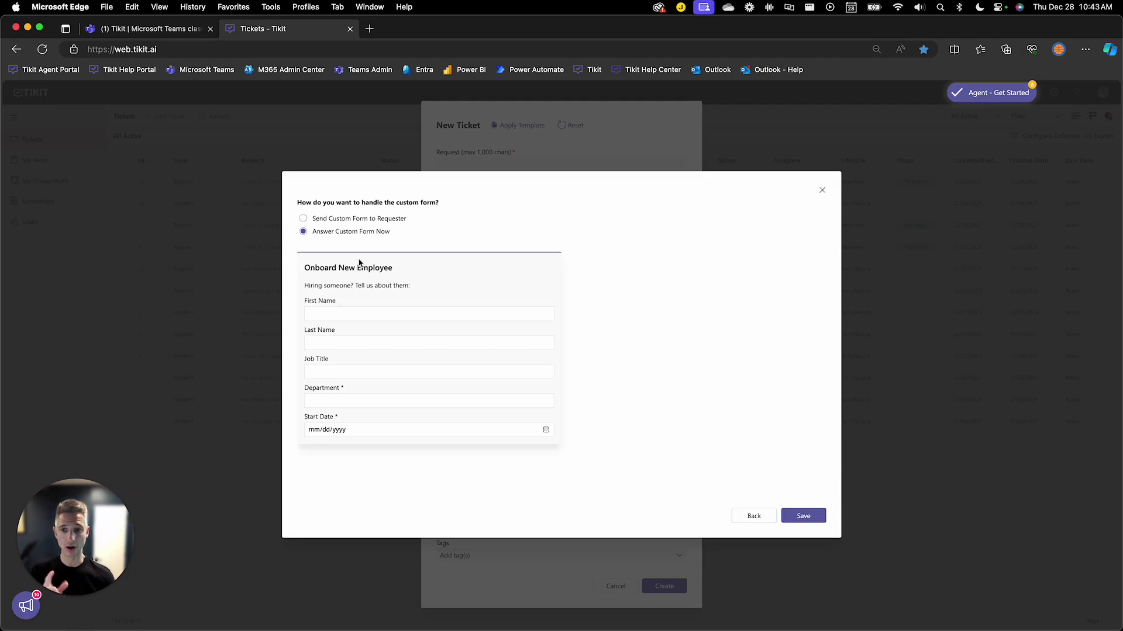
left_click(801, 518)
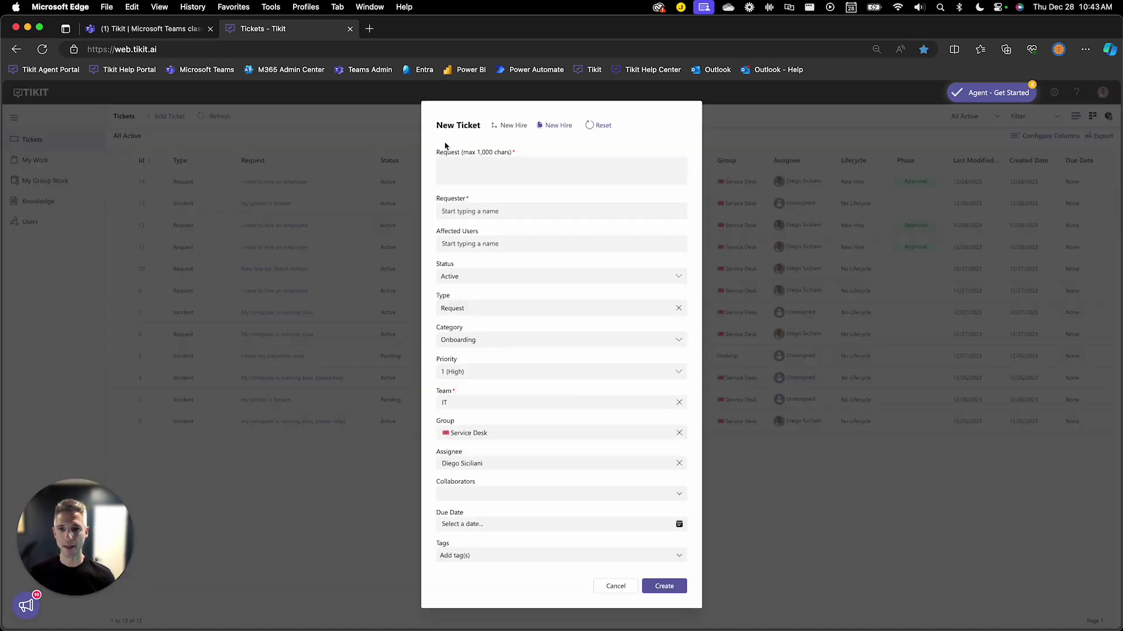
Write the request text 'New hire for' followed by the incoming employee's full name
left_click(455, 168)
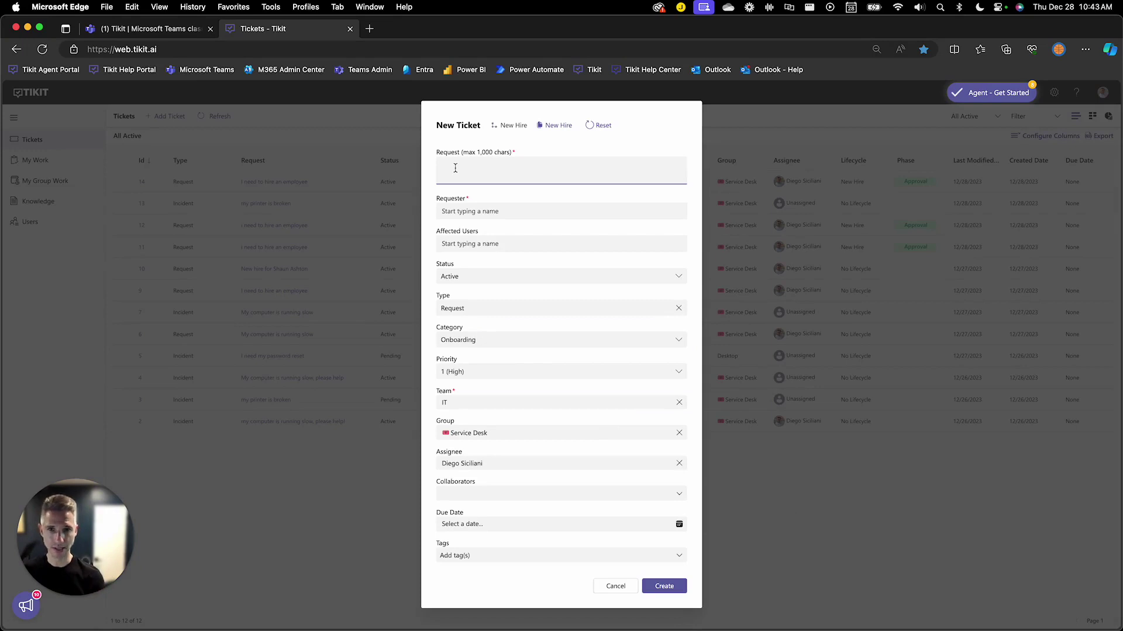
type("New hire for ")
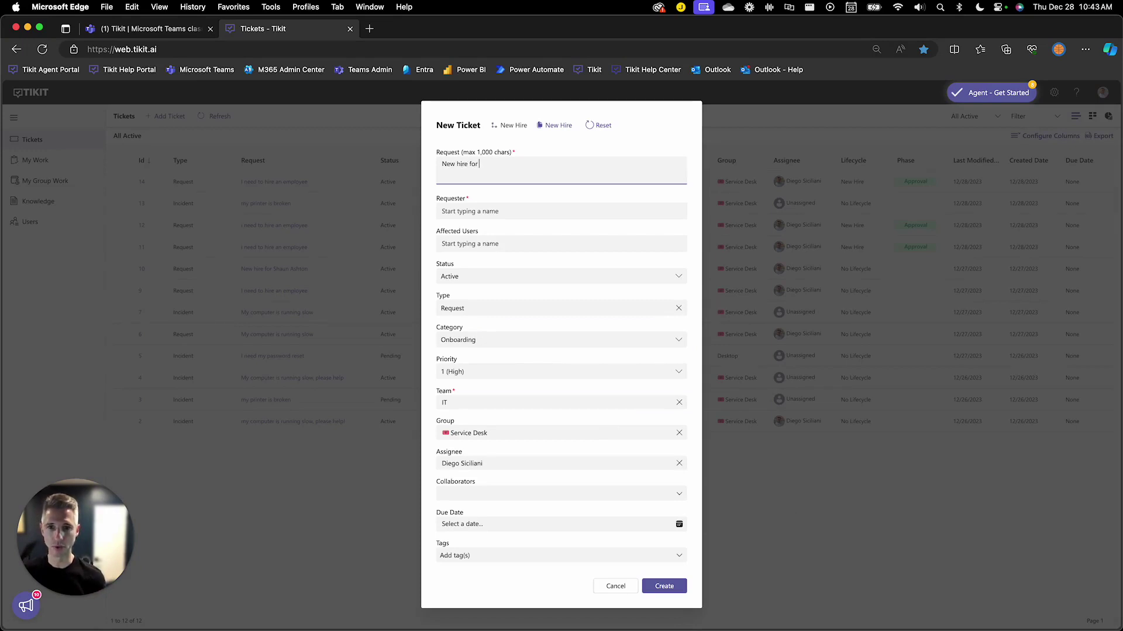
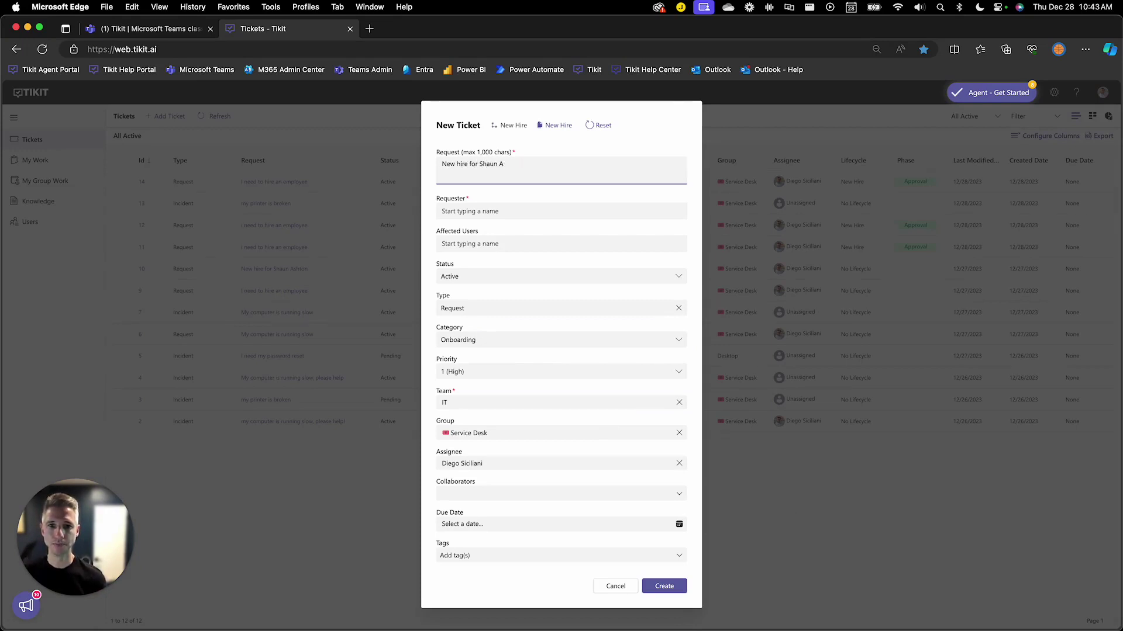
type("shton")
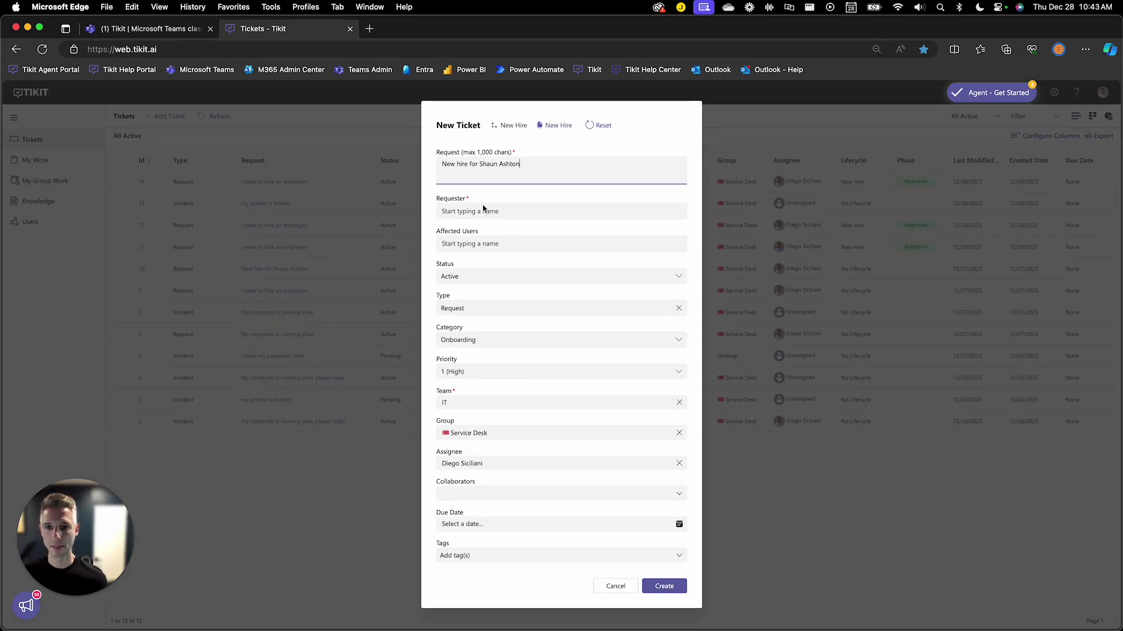
Set the HR manager as requester and create the onboarding ticket
left_click(486, 210)
type("adel")
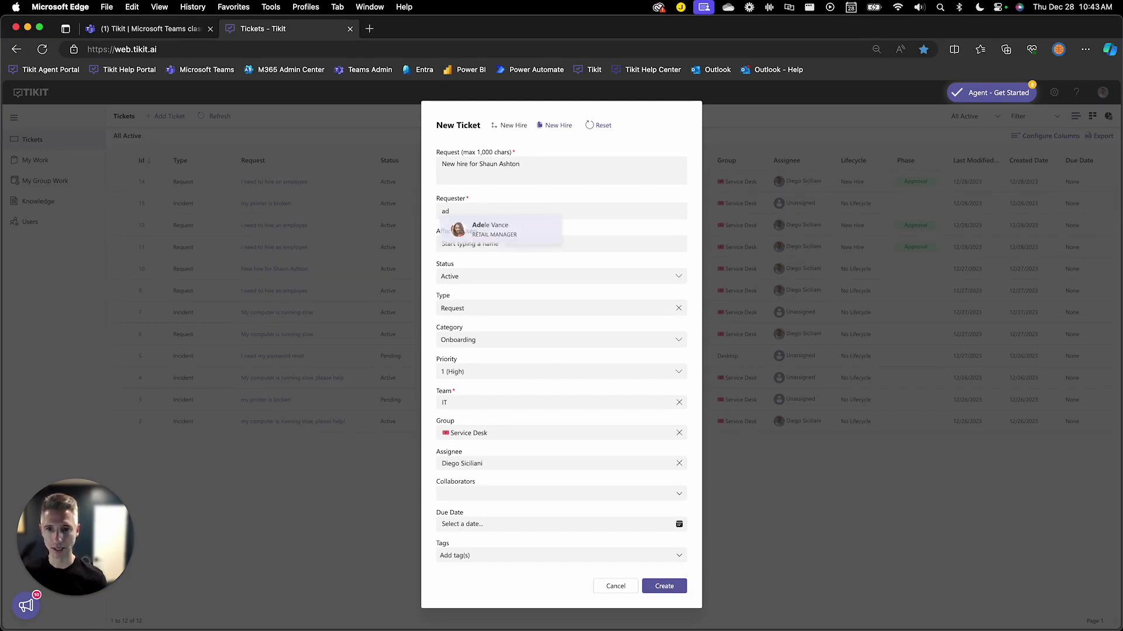
key("BackSpace")
key("BackSpace")
key("BackSpace")
key("BackSpace")
type("diego")
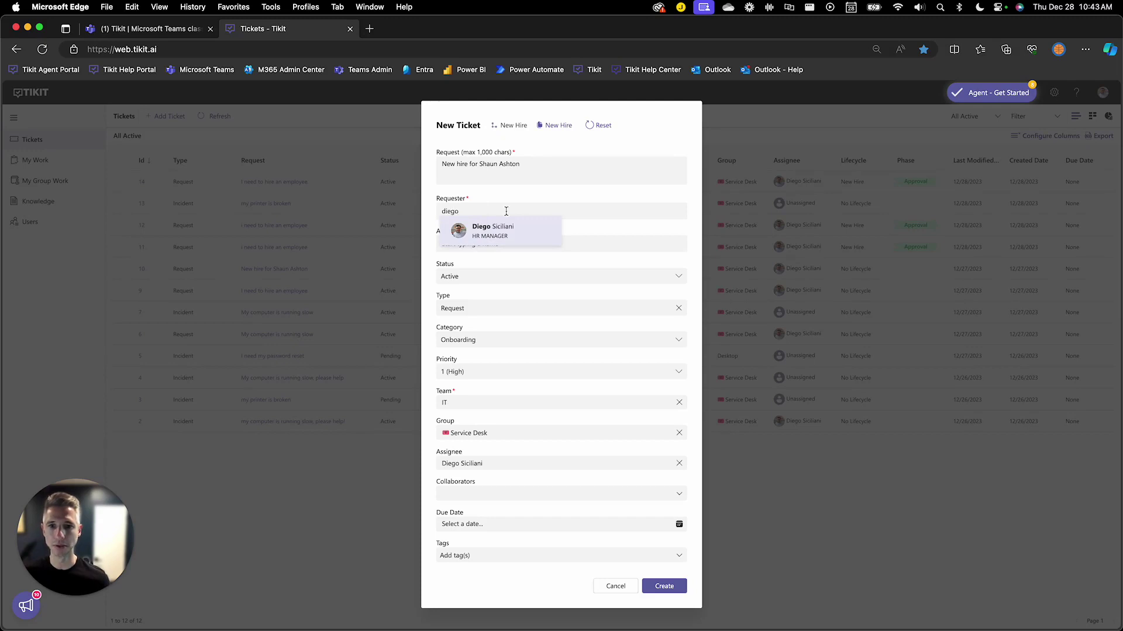
left_click(512, 231)
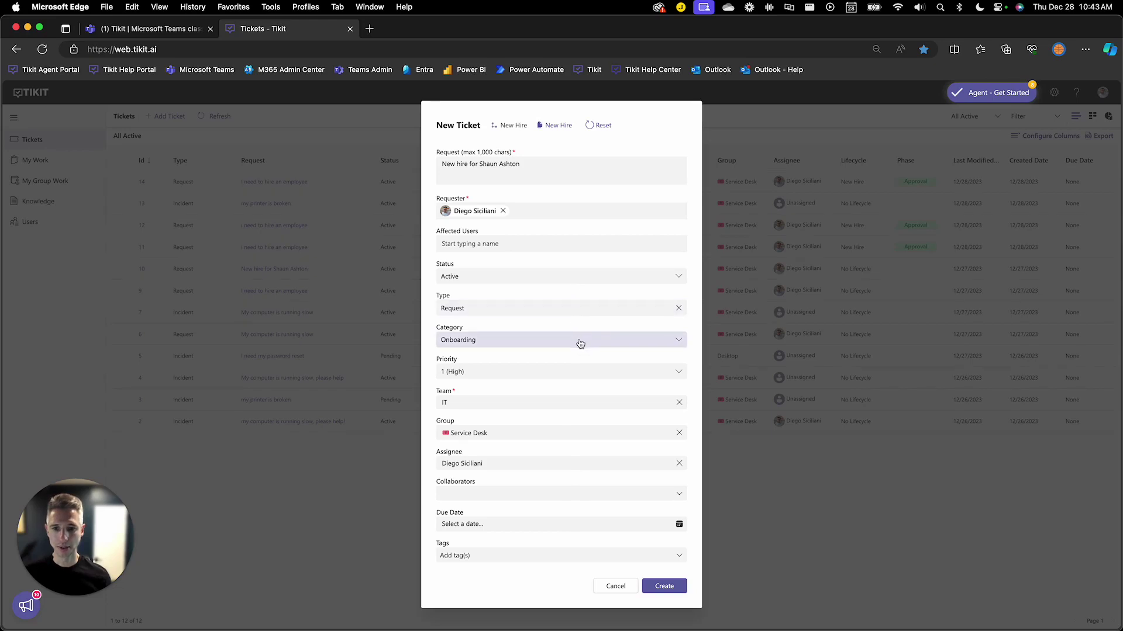
left_click(664, 586)
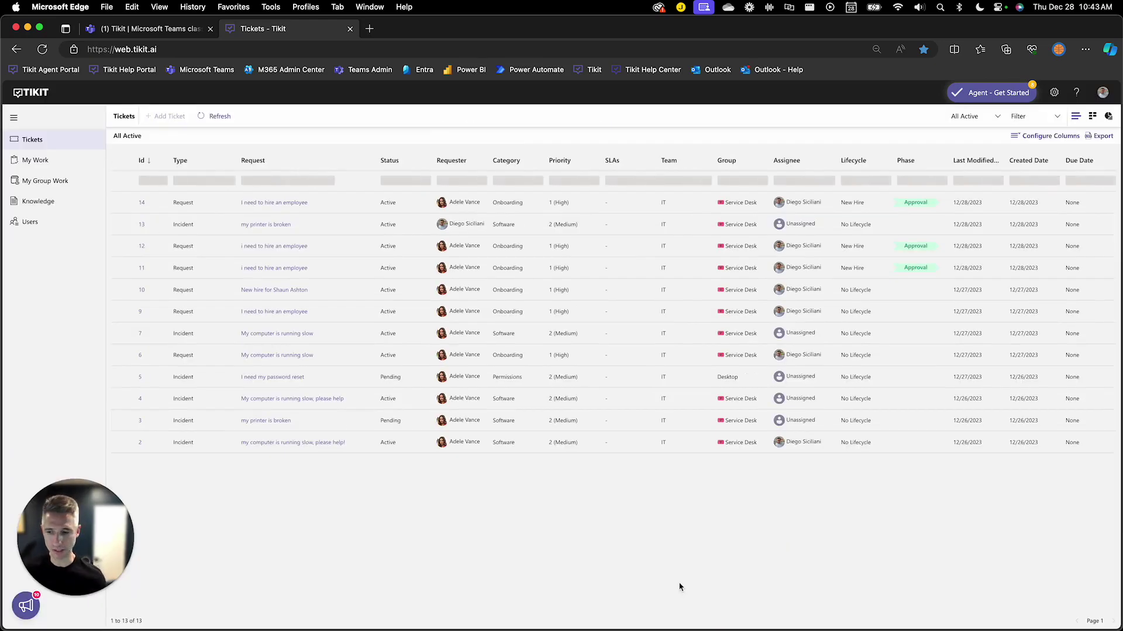